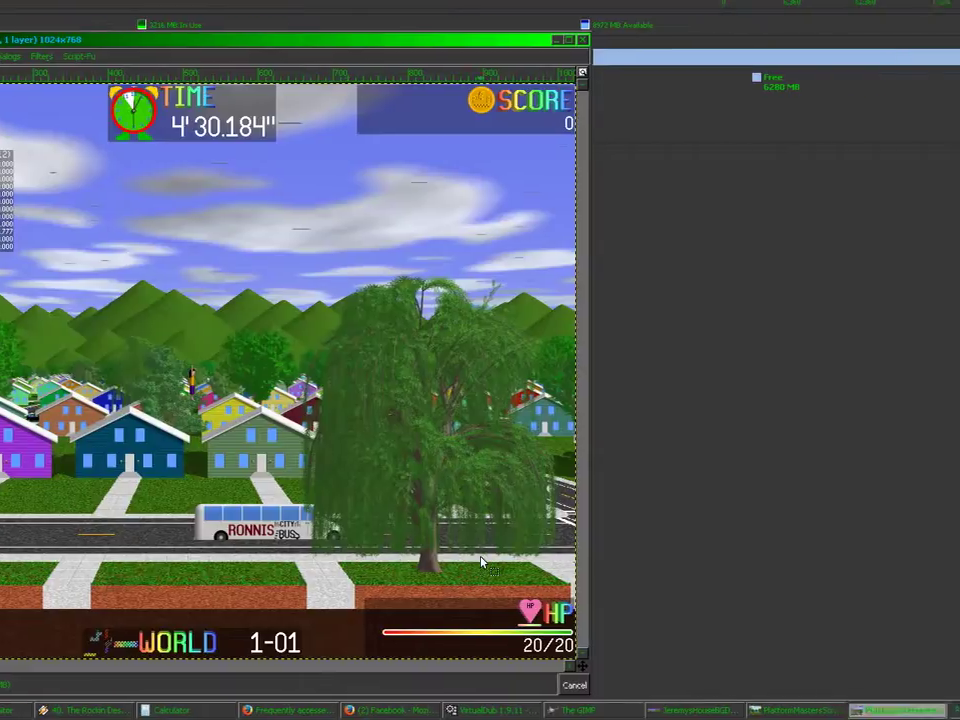
Launch arbaro.jar from the Windows Start menu to open Arbaro with its default conical tree.
left_click(795, 529)
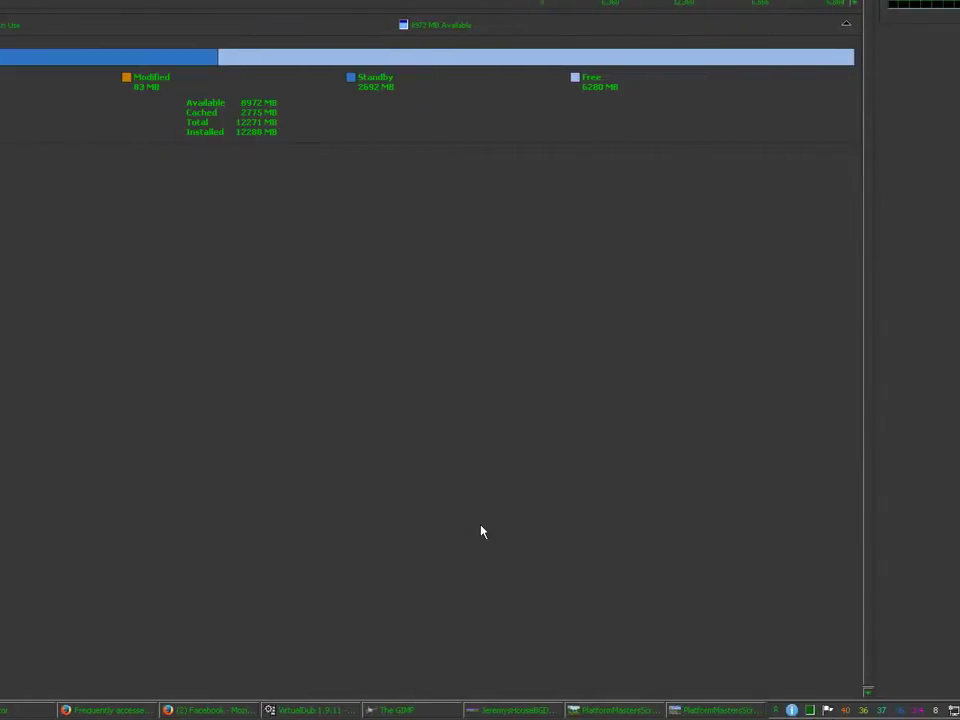
left_click(14, 709)
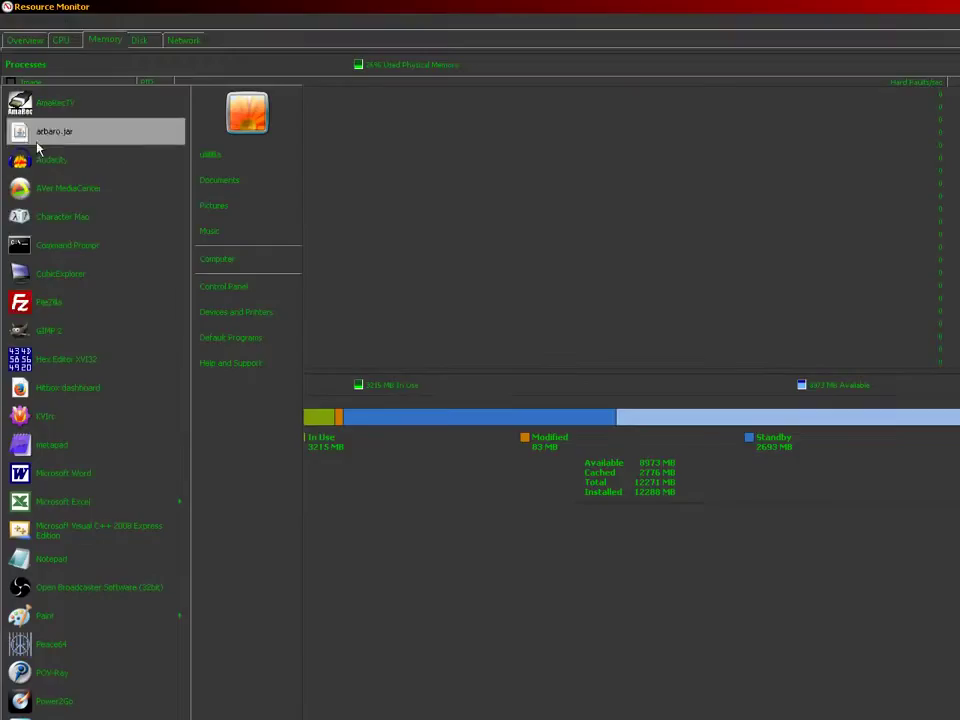
left_click(95, 137)
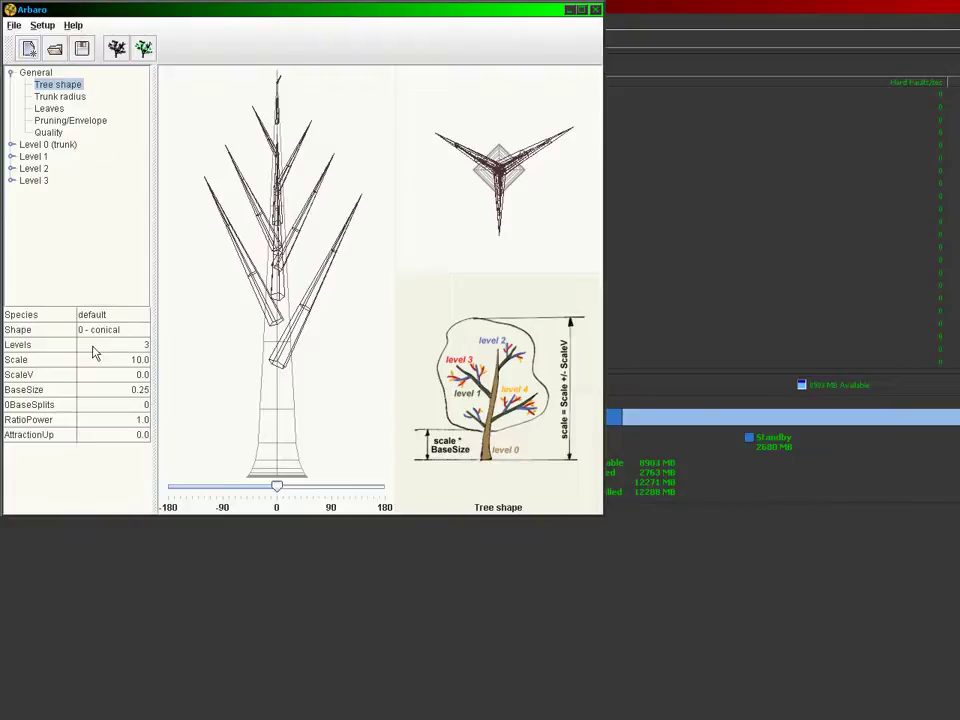
left_click(66, 98)
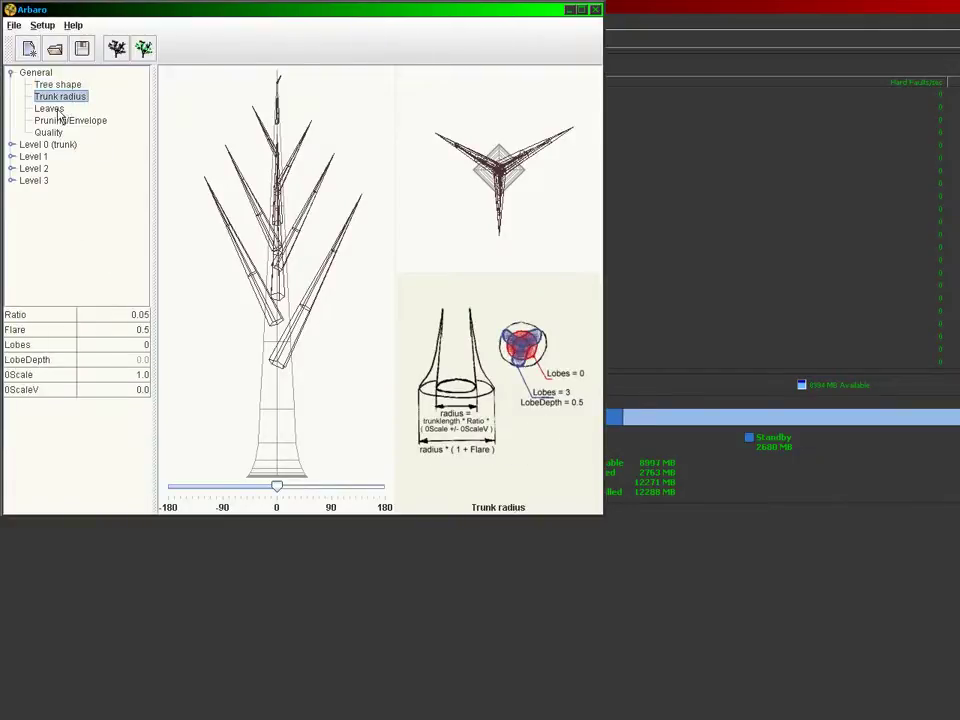
left_click(57, 110)
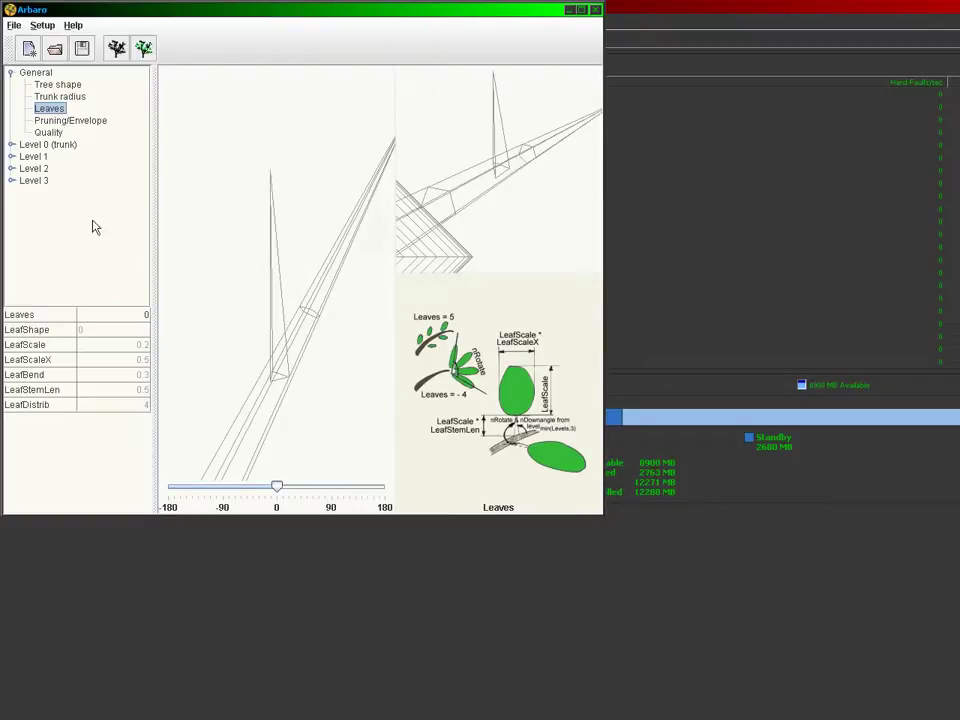
left_click(77, 124)
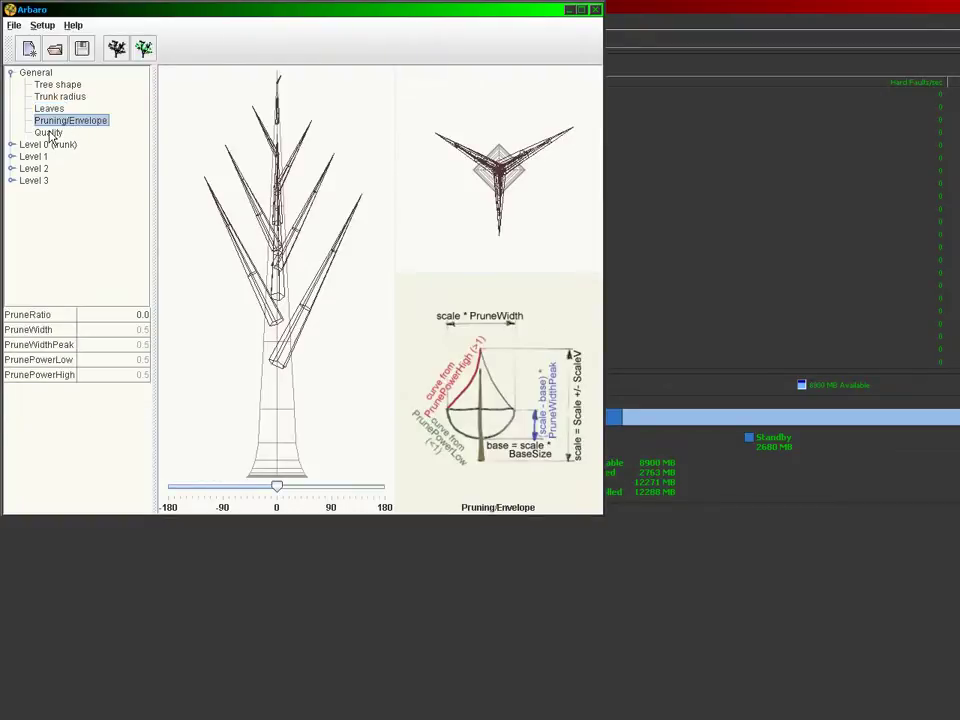
left_click(49, 132)
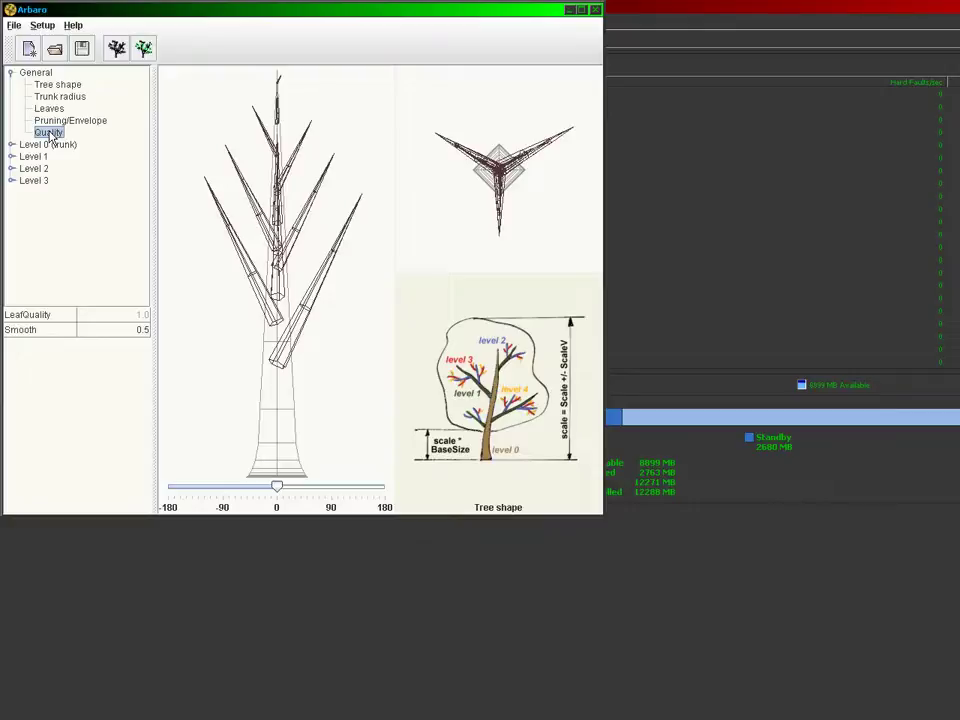
left_click(49, 147)
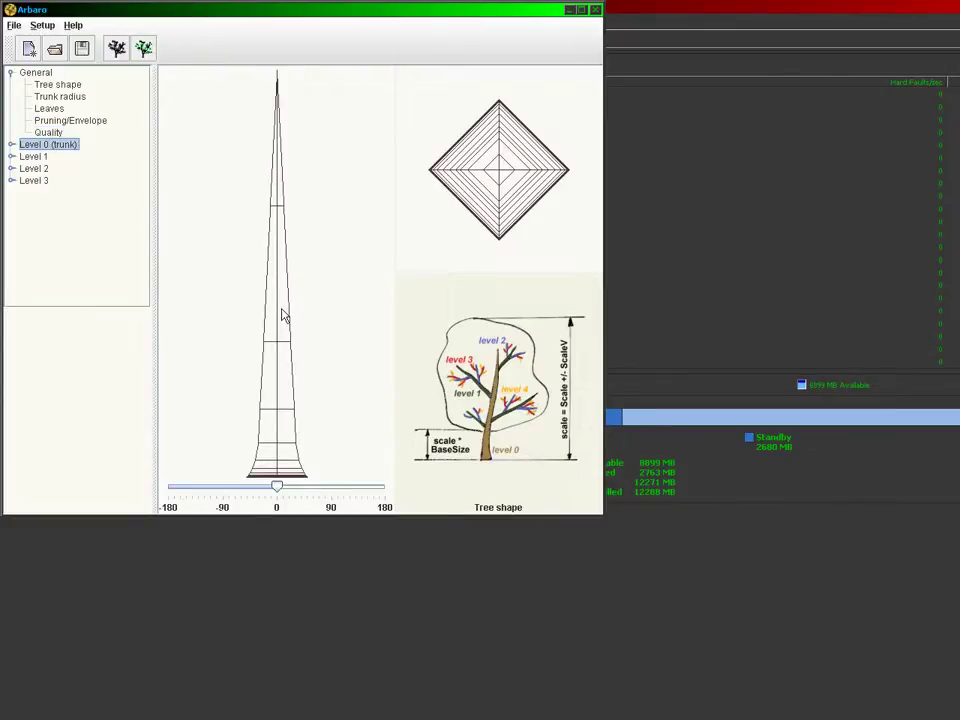
left_click(44, 157)
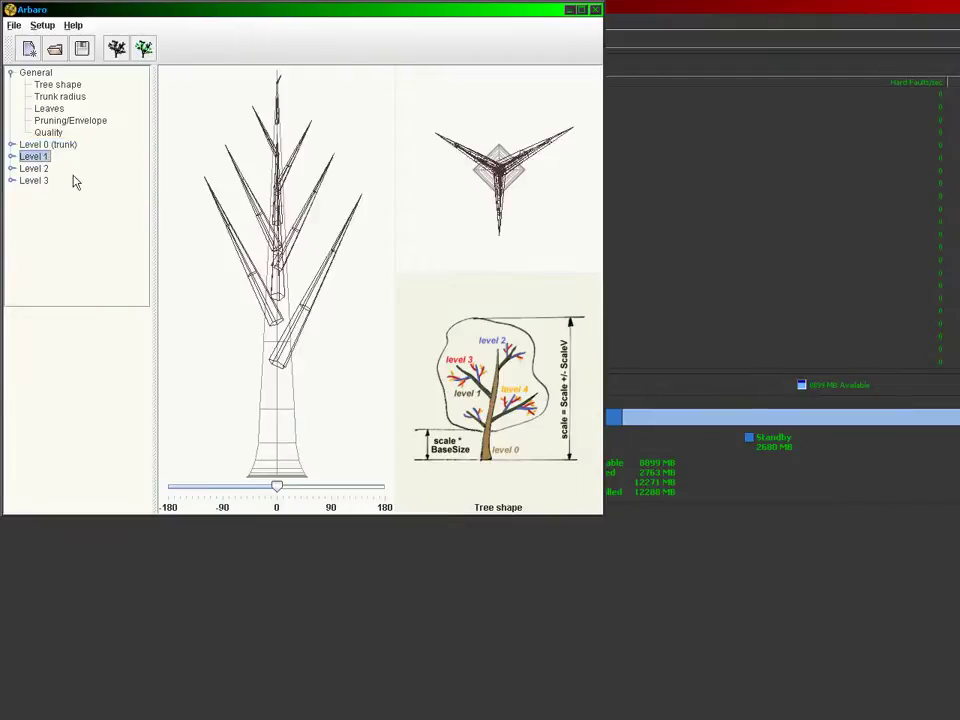
left_click(42, 170)
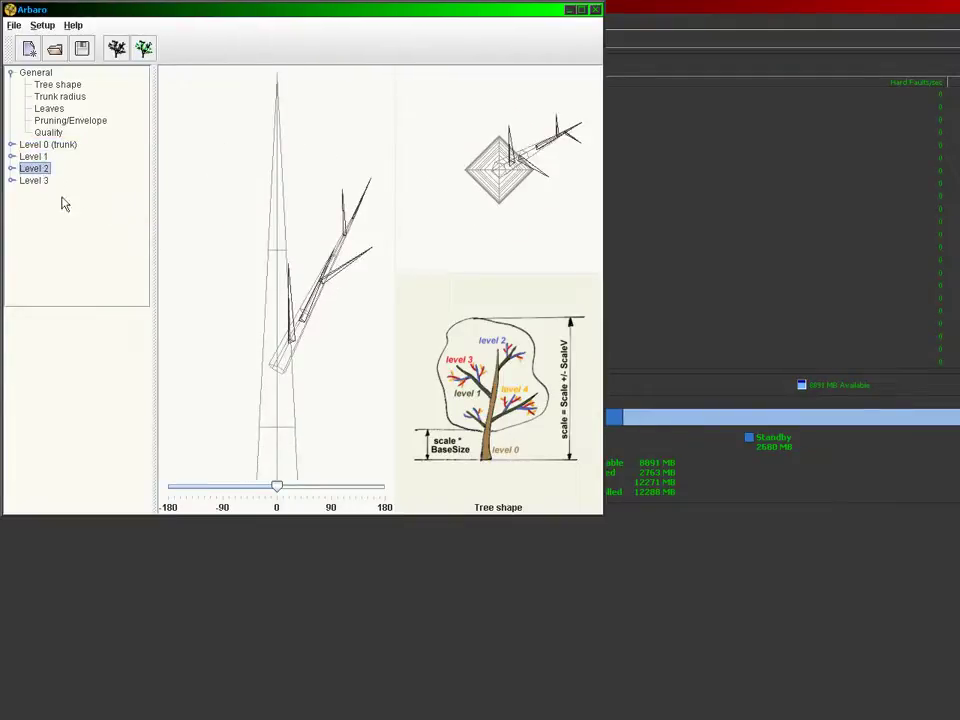
left_click(38, 181)
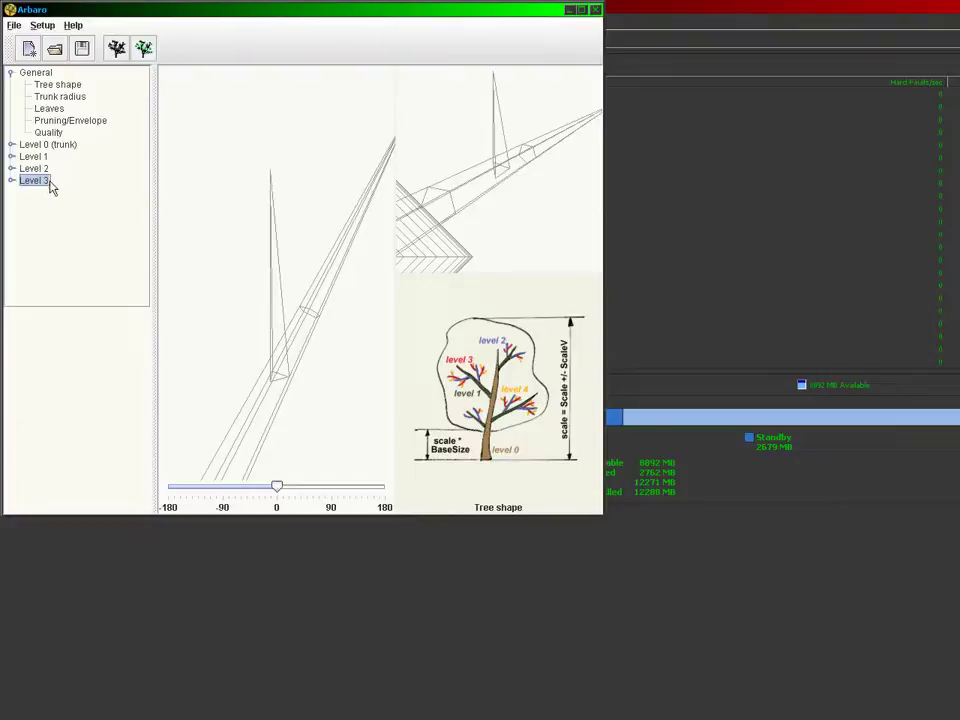
left_click(54, 85)
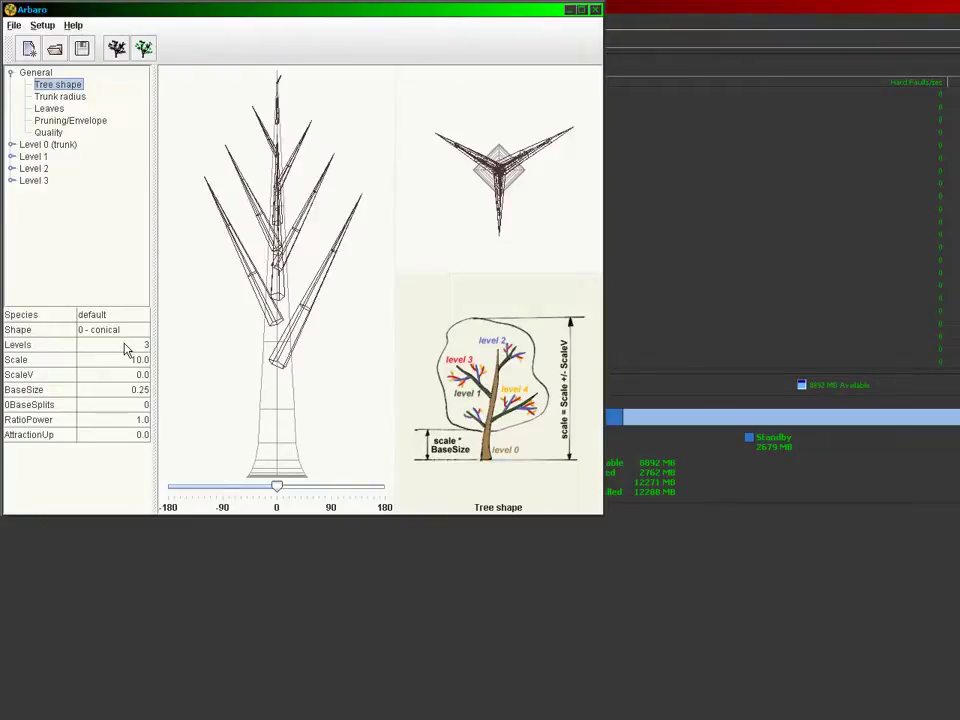
In Arbaro's Open dialog, browse to C: > My Documents > Special Programs > Arbaro > trees.
left_click(14, 25)
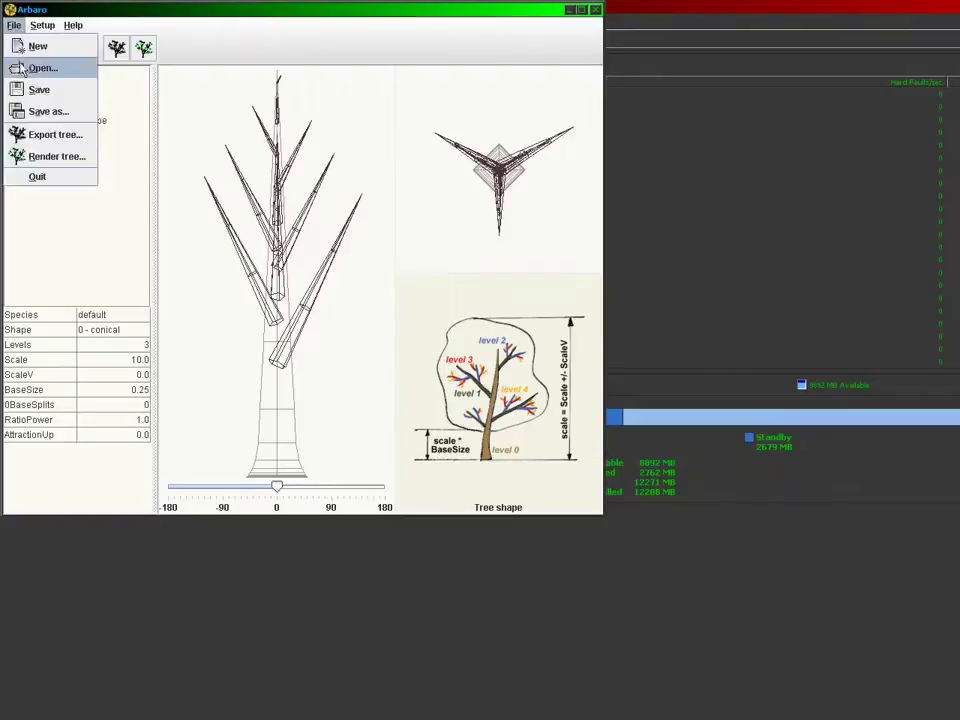
left_click(20, 64)
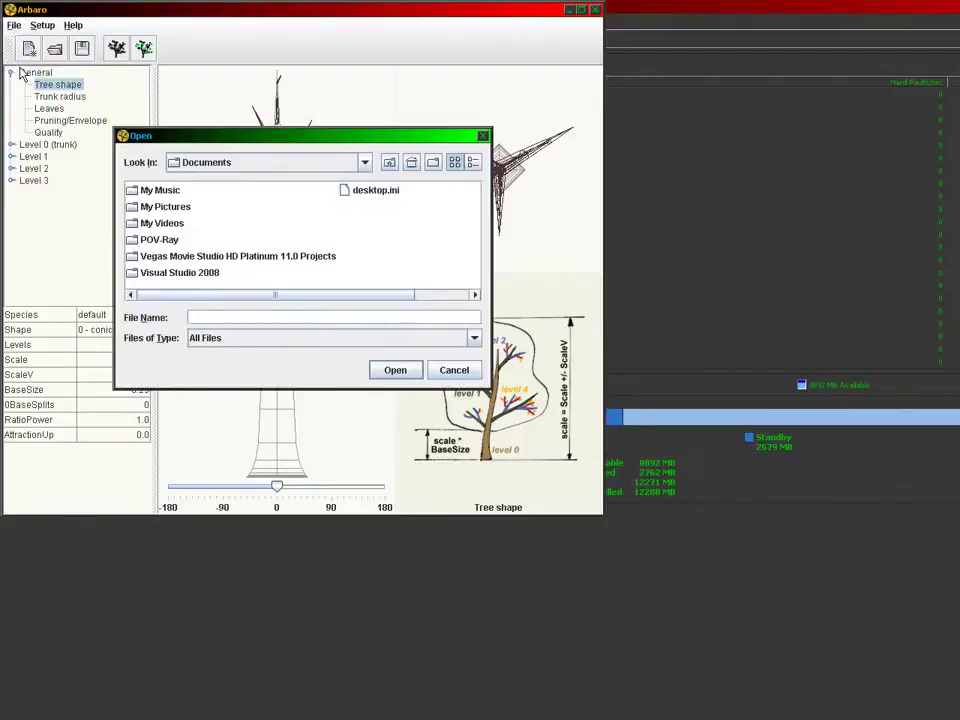
left_click(365, 163)
scroll(253, 225, "up", 2)
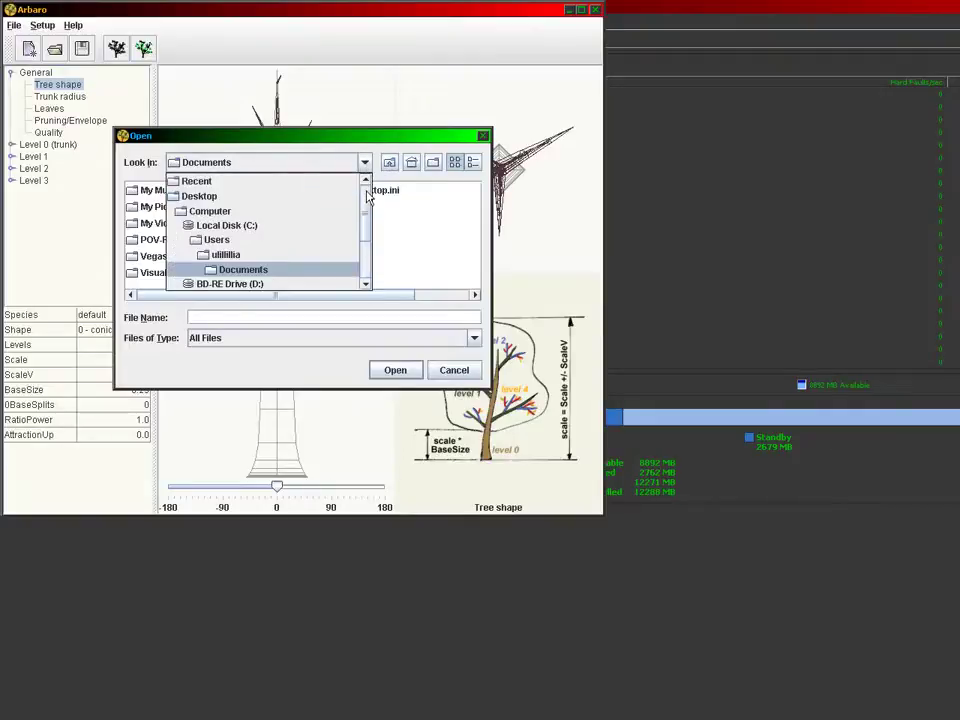
left_click(250, 227)
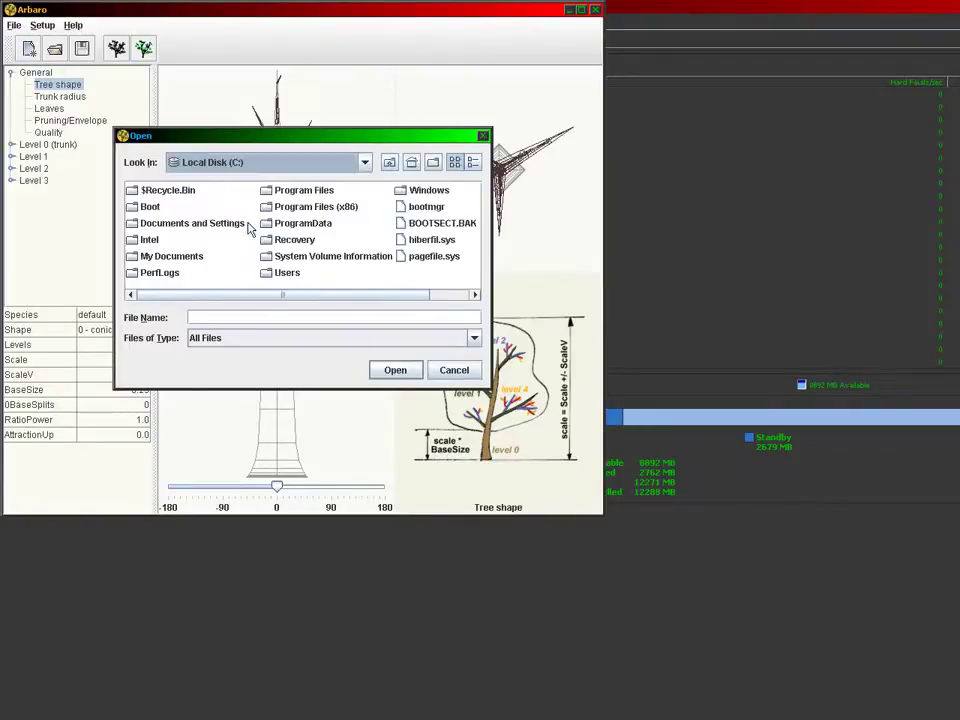
double_click(155, 261)
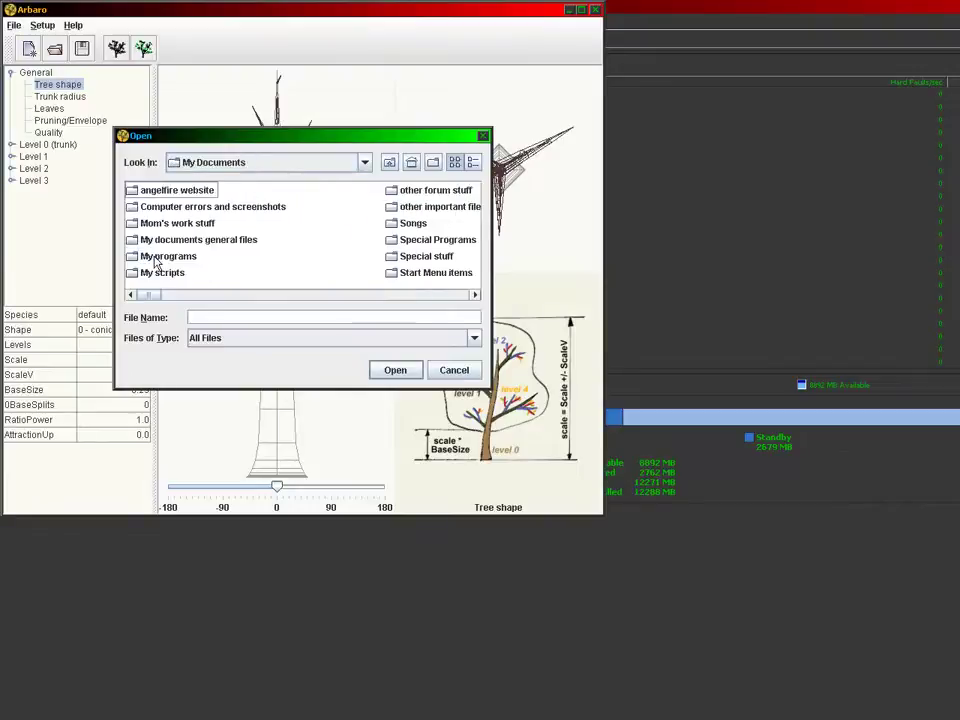
double_click(395, 241)
double_click(157, 226)
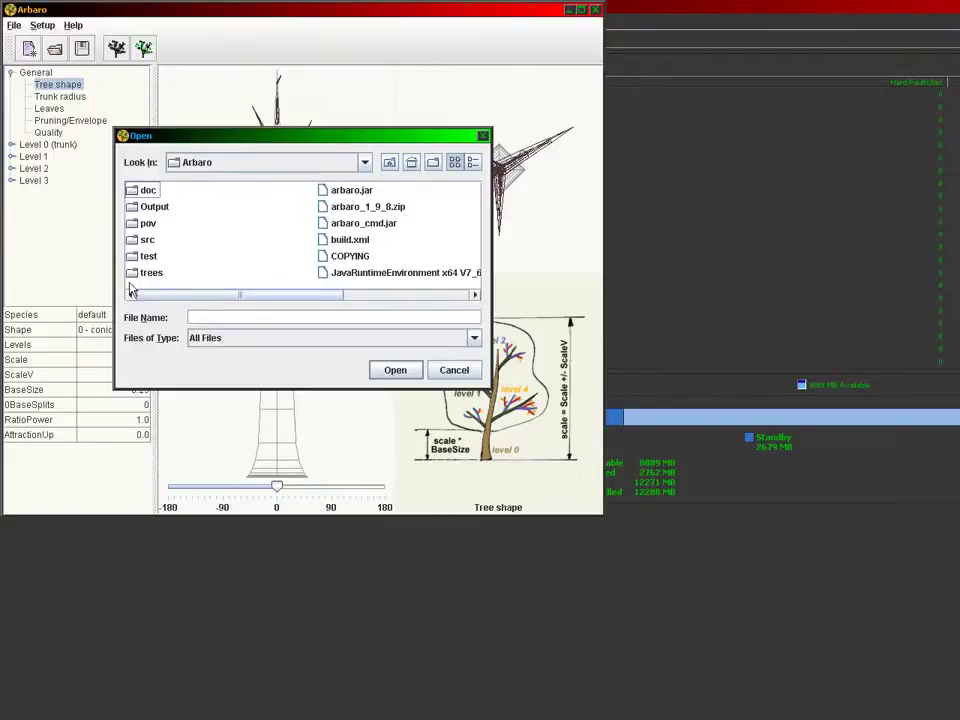
double_click(149, 273)
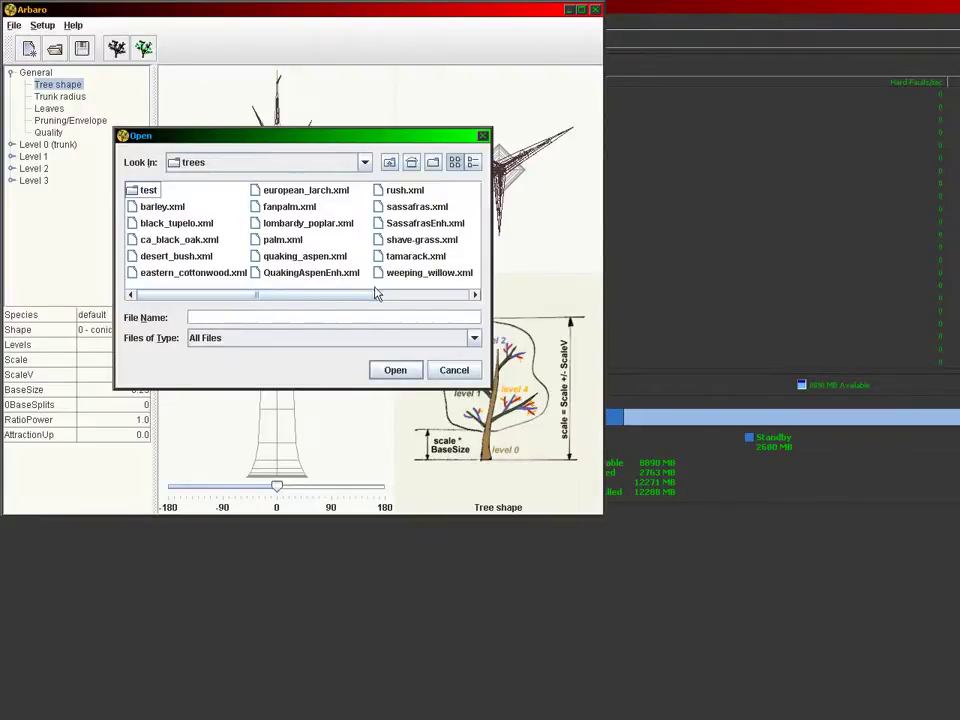
left_click(409, 300)
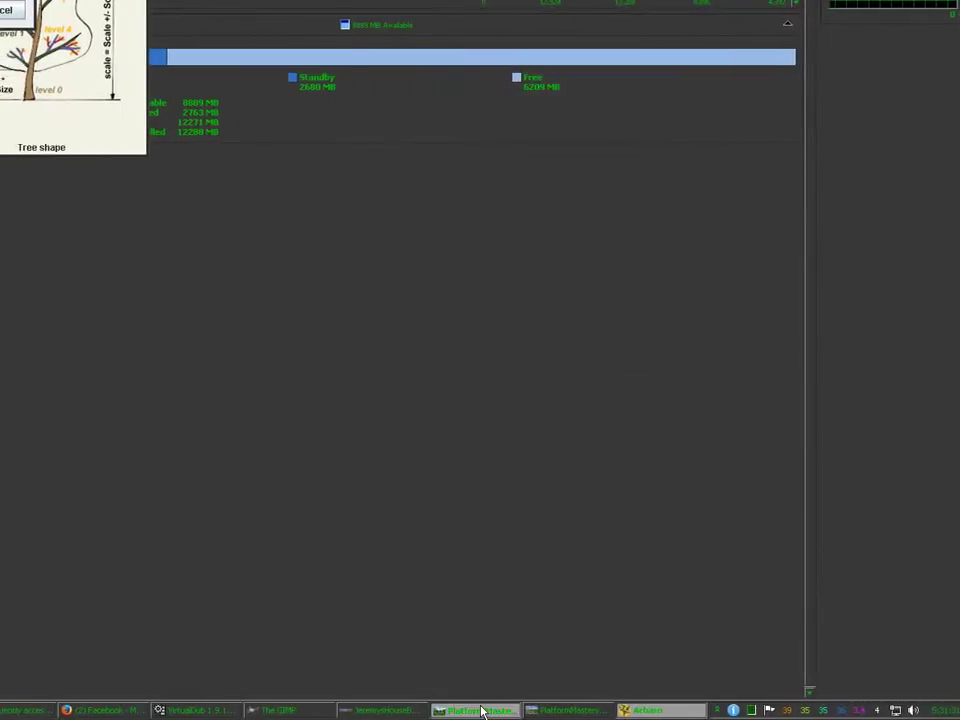
Bring GIMP forward and switch to the PlatformMastersScreenshot542 image window.
left_click(482, 709)
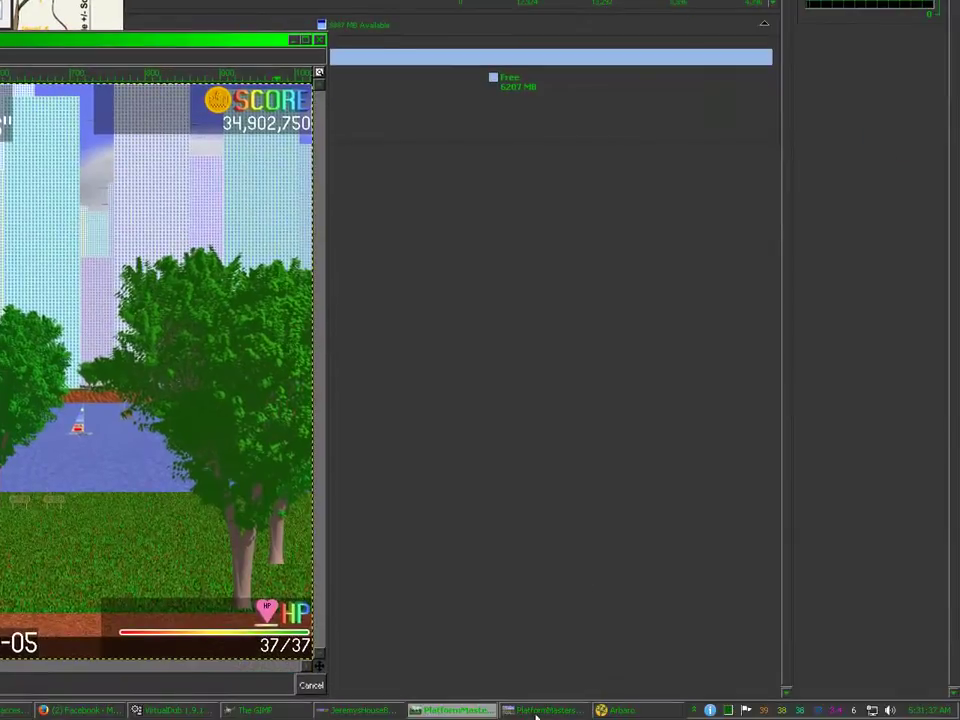
key("ctrl+w")
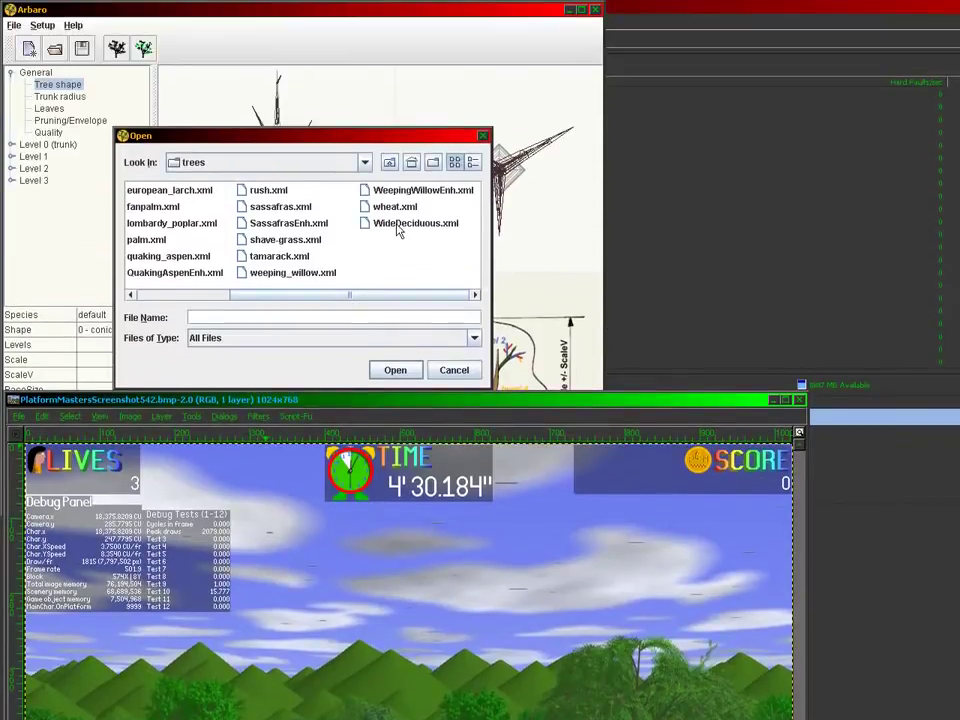
Load WideDeciduous.xml and review its Leaves and Tree shape parameters.
left_click(398, 17)
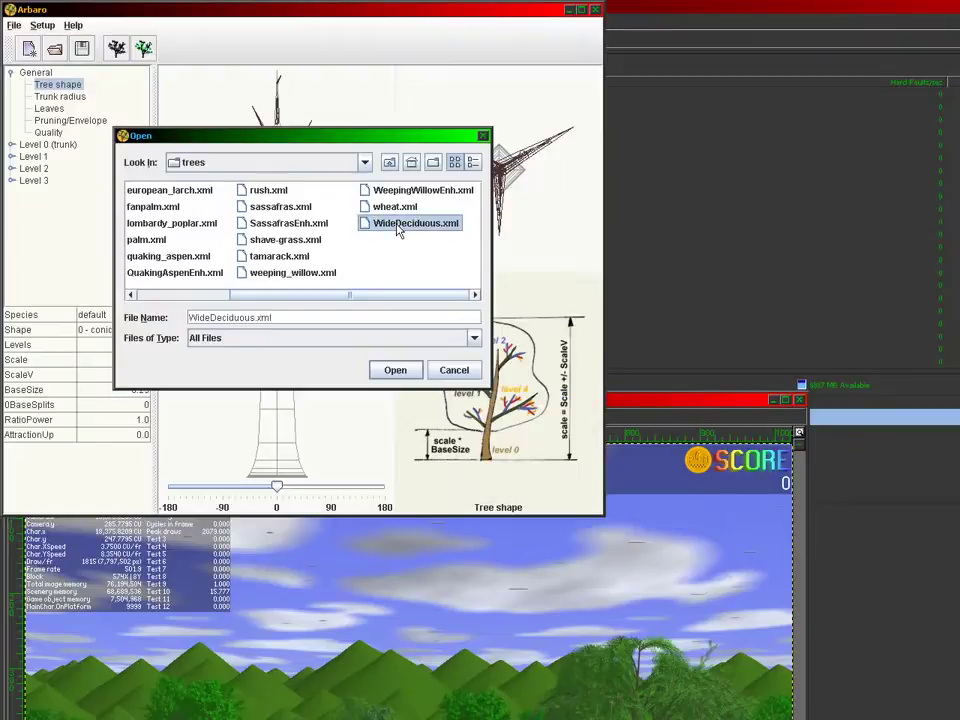
left_click(389, 223)
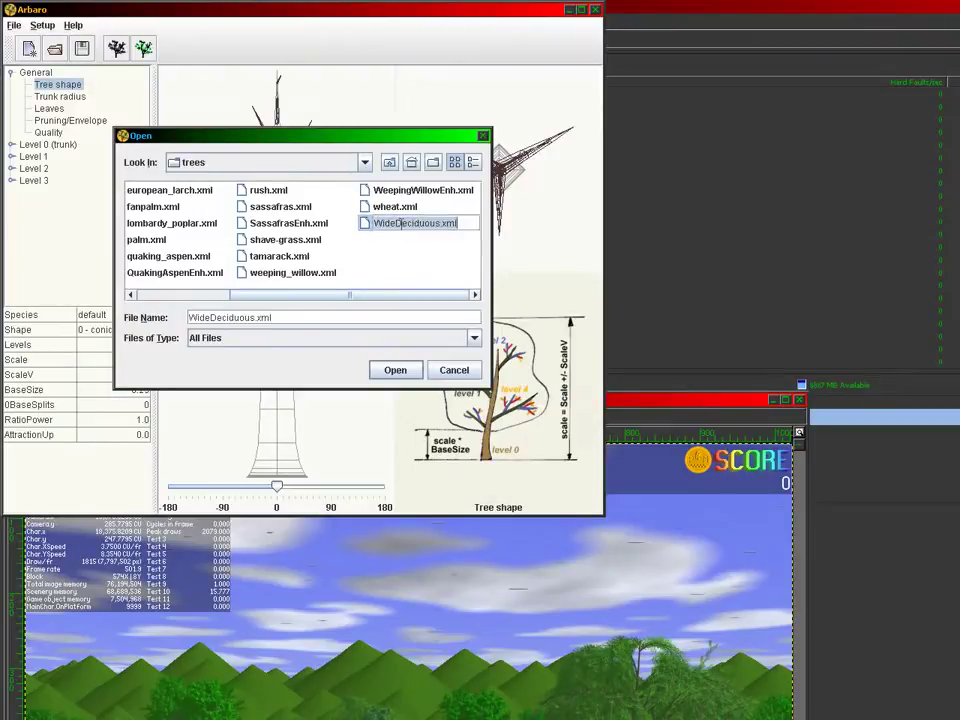
double_click(396, 223)
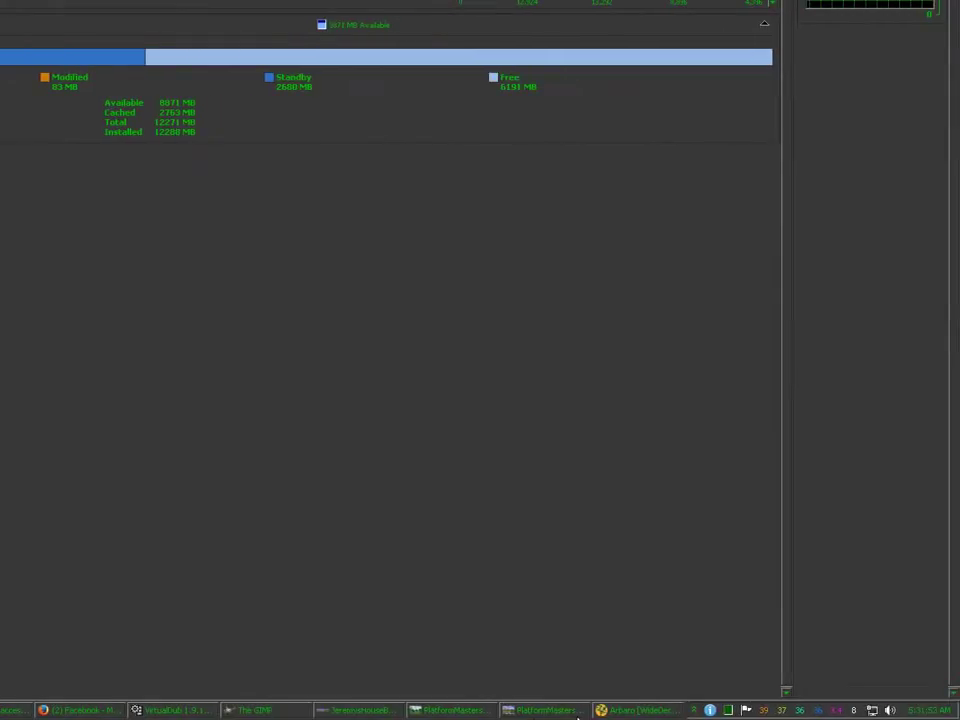
left_click(600, 708)
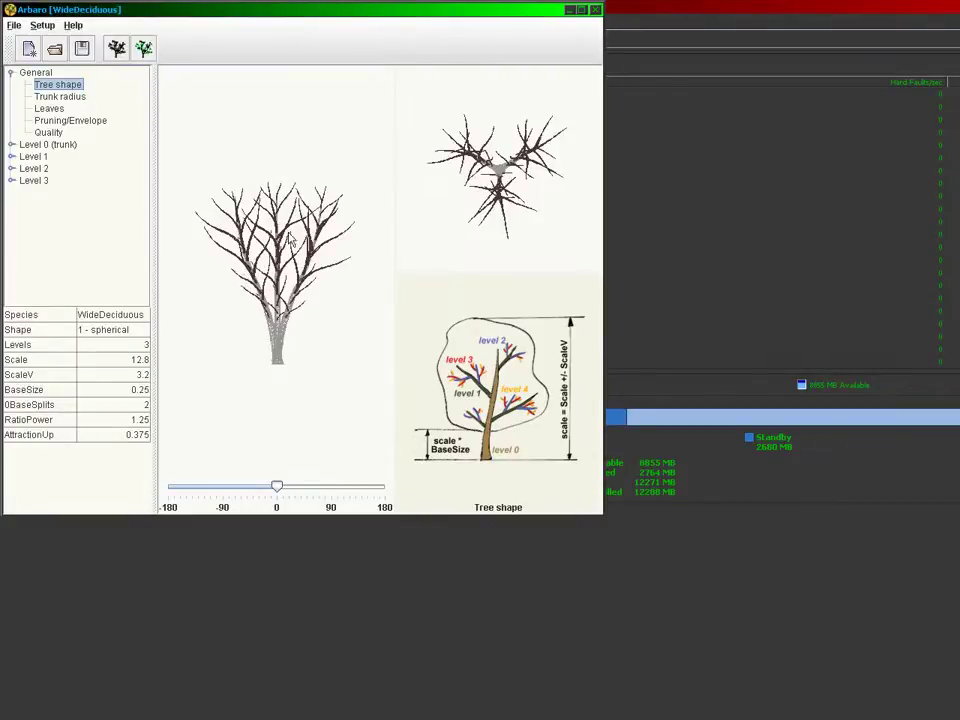
left_click(45, 110)
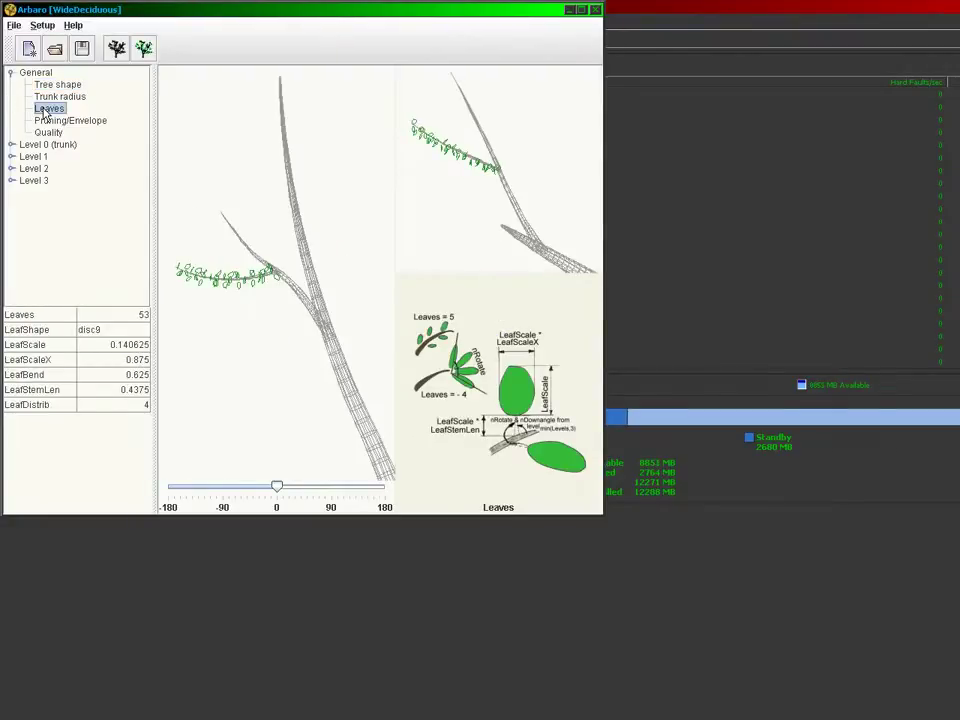
left_click(44, 86)
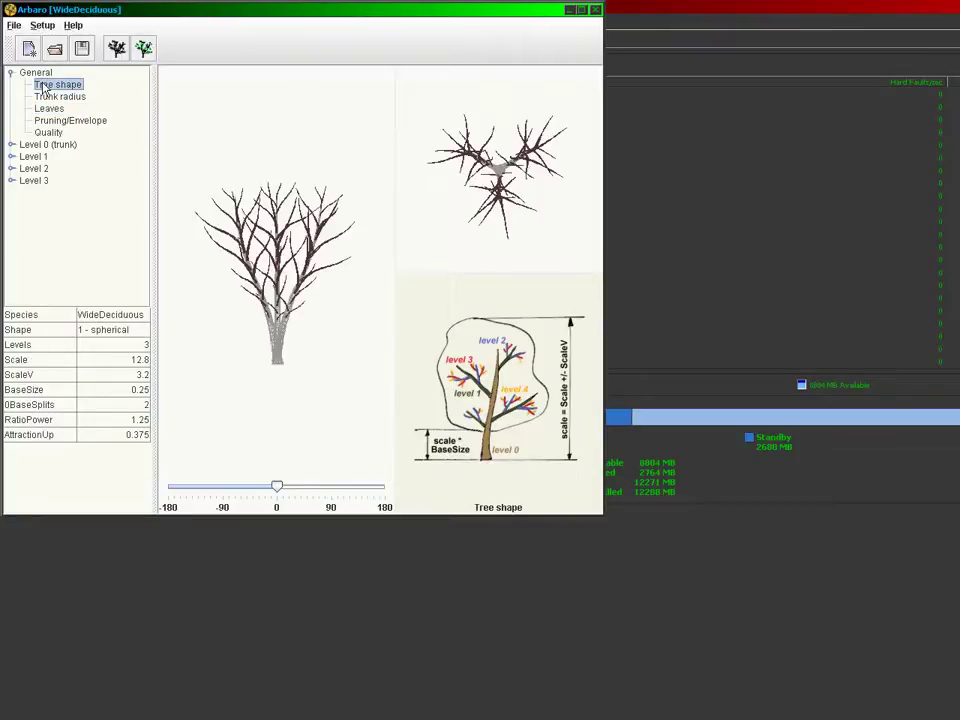
Load the SassafrasEnh tree file, then bring up the Setup menu.
left_click(14, 26)
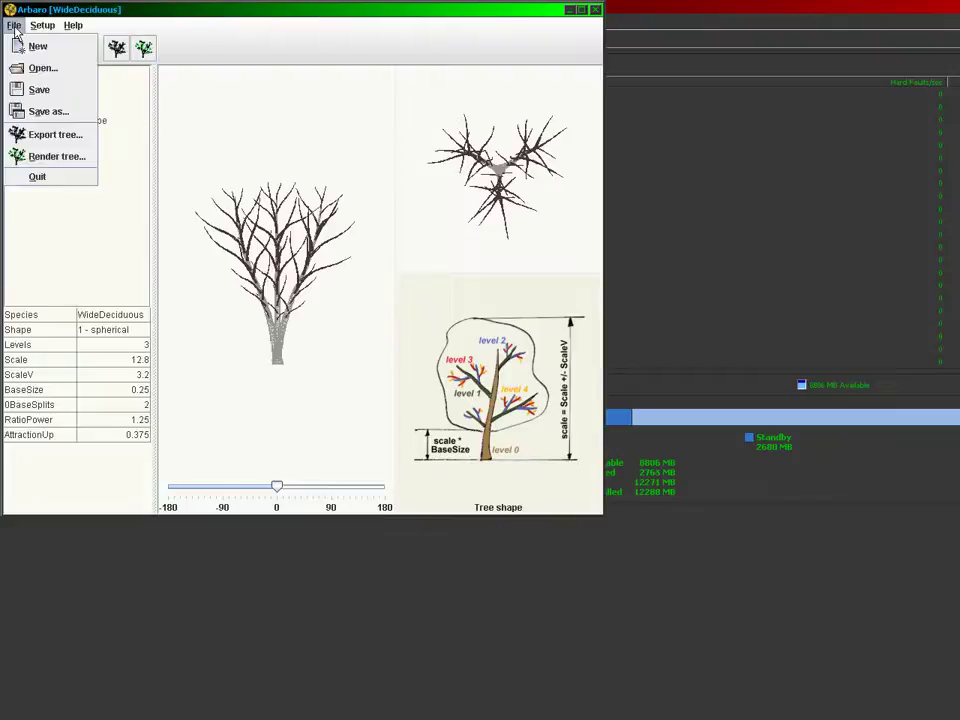
left_click(20, 70)
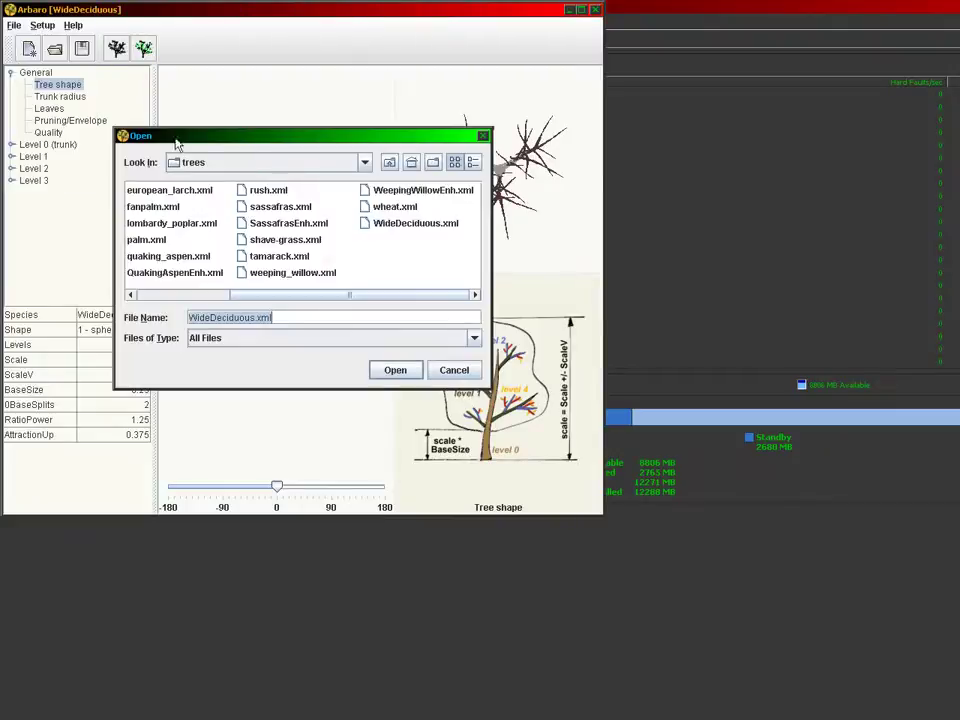
left_click(288, 226)
double_click(288, 224)
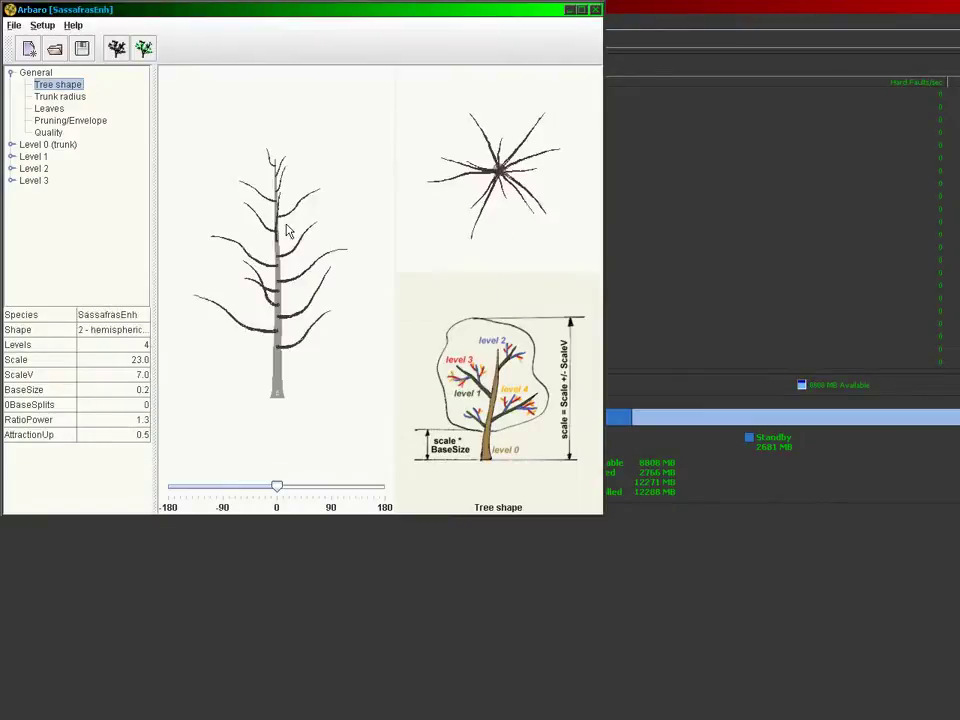
left_click(40, 27)
In Setup, edit the default seed from 103624001 to 100664001 and confirm with OK.
left_click(44, 49)
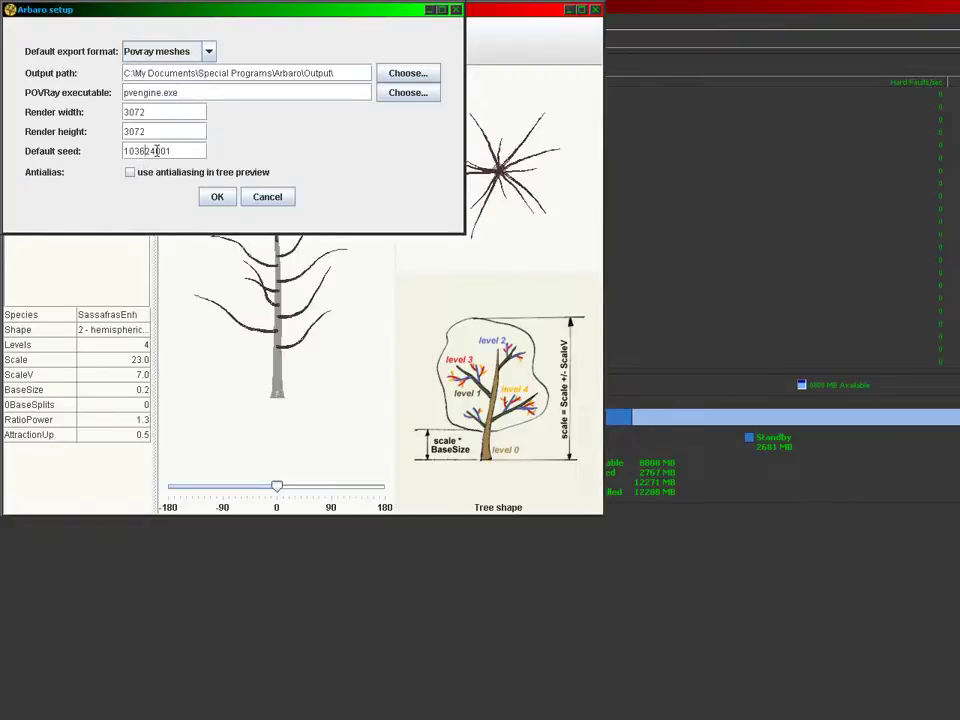
left_click_drag(134, 150, 156, 150)
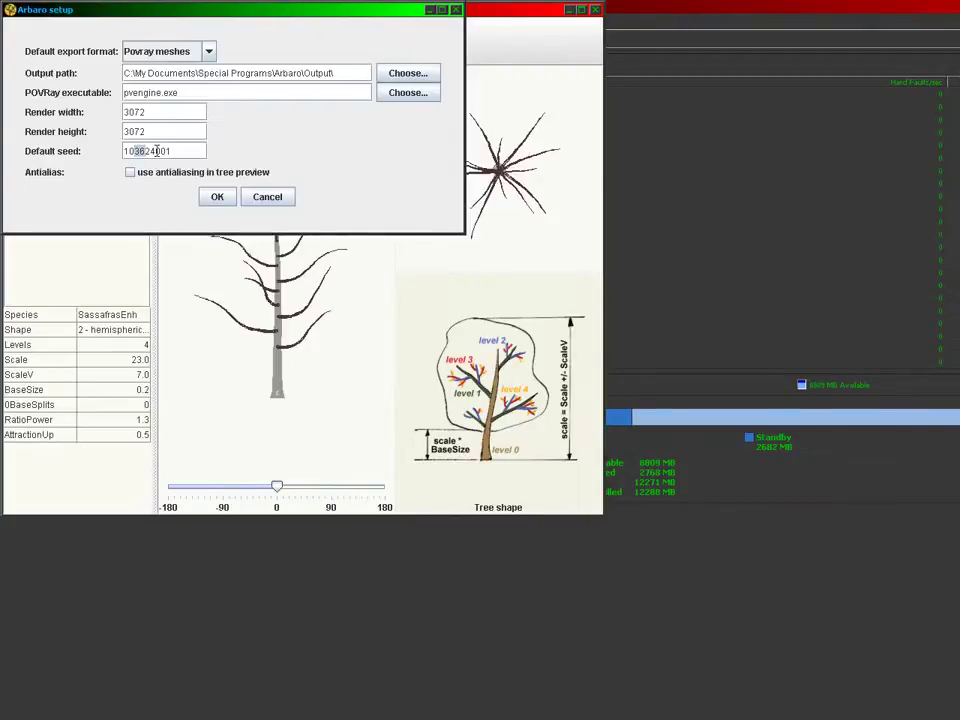
left_click(157, 151)
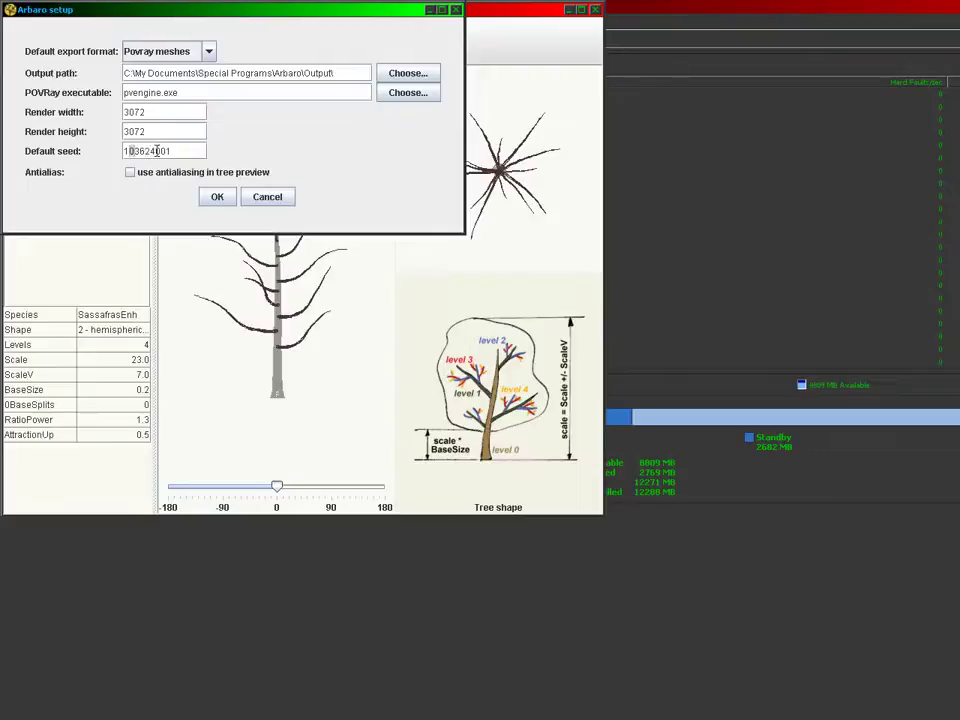
key("Right")
key("Right")
key("Right")
key("Right")
key("shift+End")
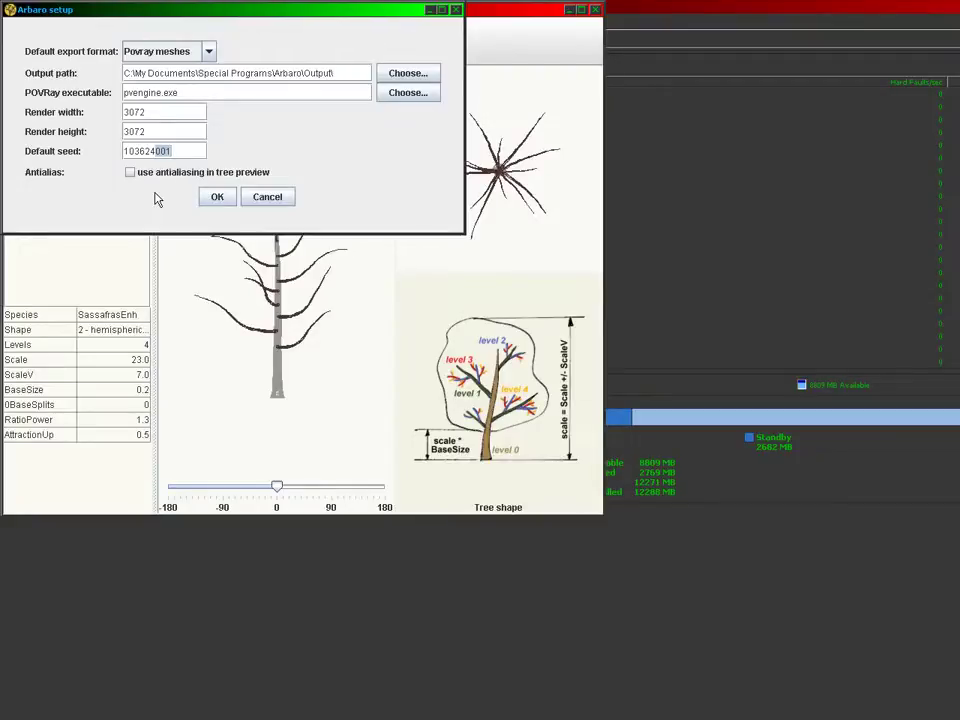
key("Left")
key("Left")
key("Left")
key("Left")
key("Left")
key("Left")
key("Left")
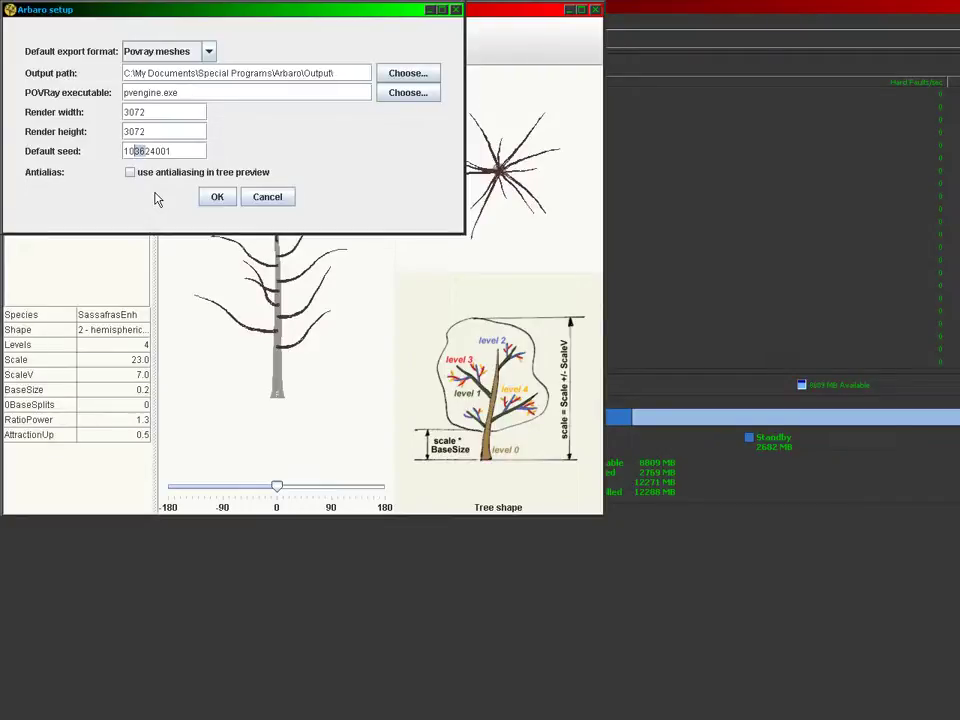
type("06")
key("shift+Right")
key("shift+Right")
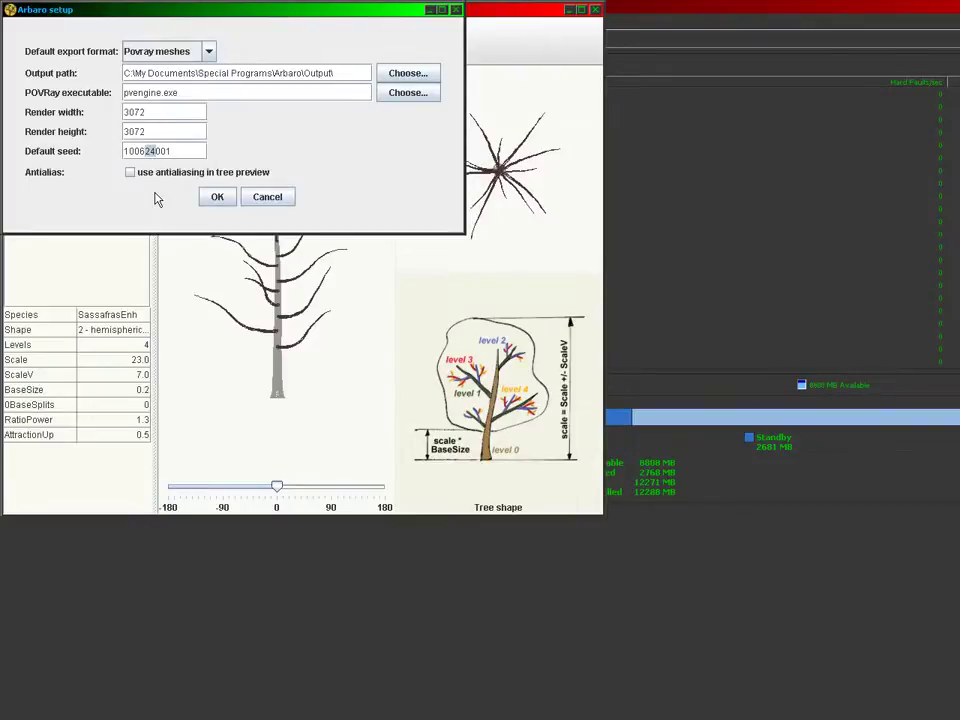
type("6")
key("Right")
key("Right")
key("Right")
left_click(215, 197)
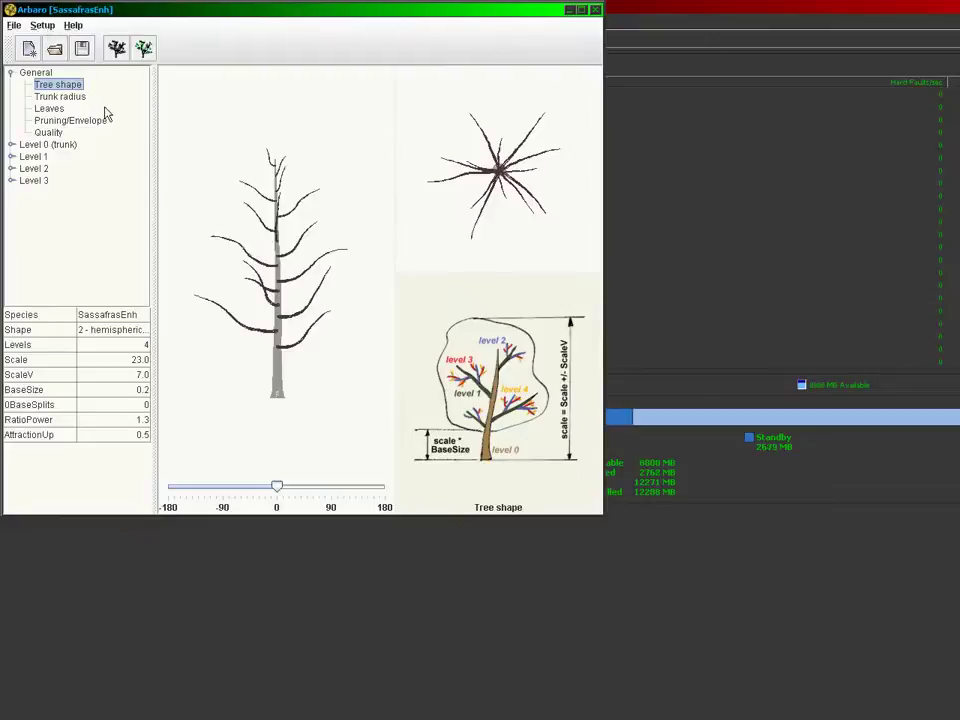
Export the SassafrasEnh tree with seed 100664001 as POV-Ray meshes, then launch POV-Ray.
left_click(116, 50)
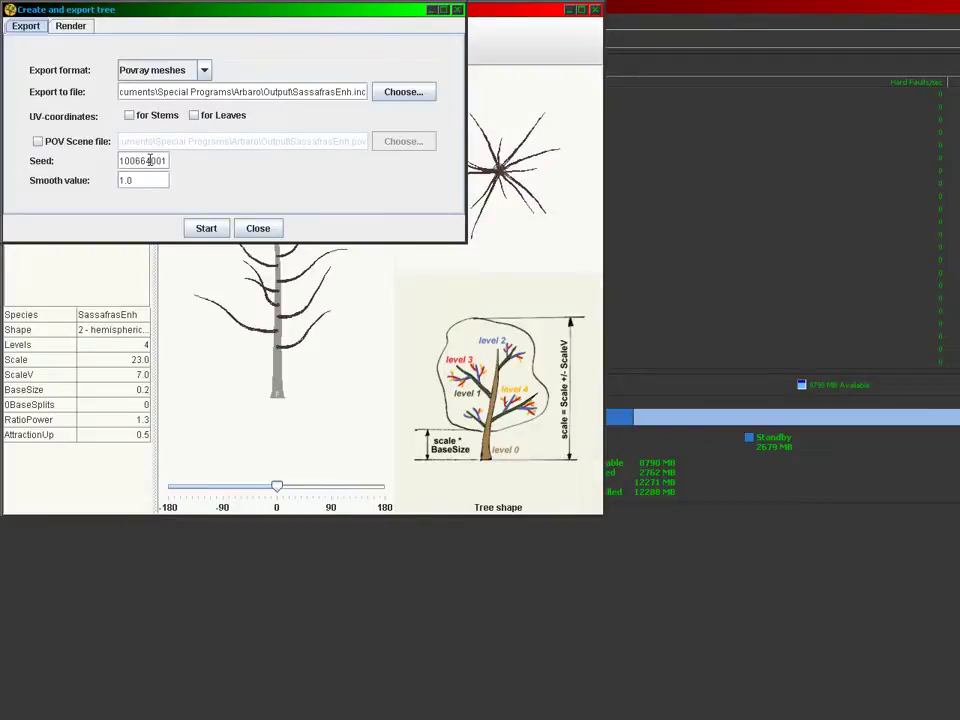
left_click(194, 229)
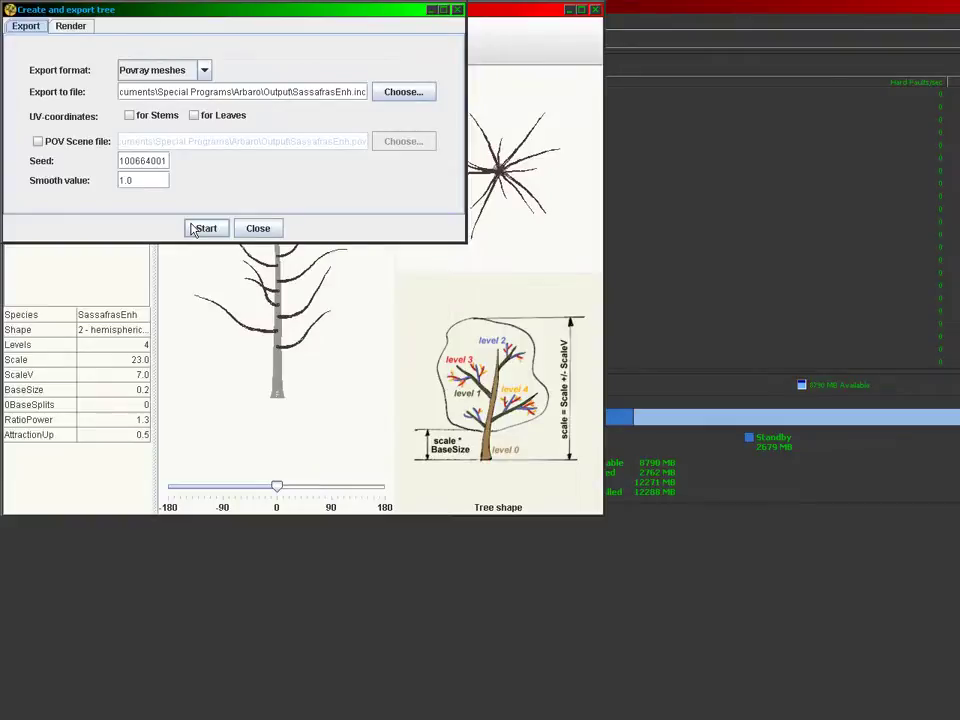
left_click(204, 228)
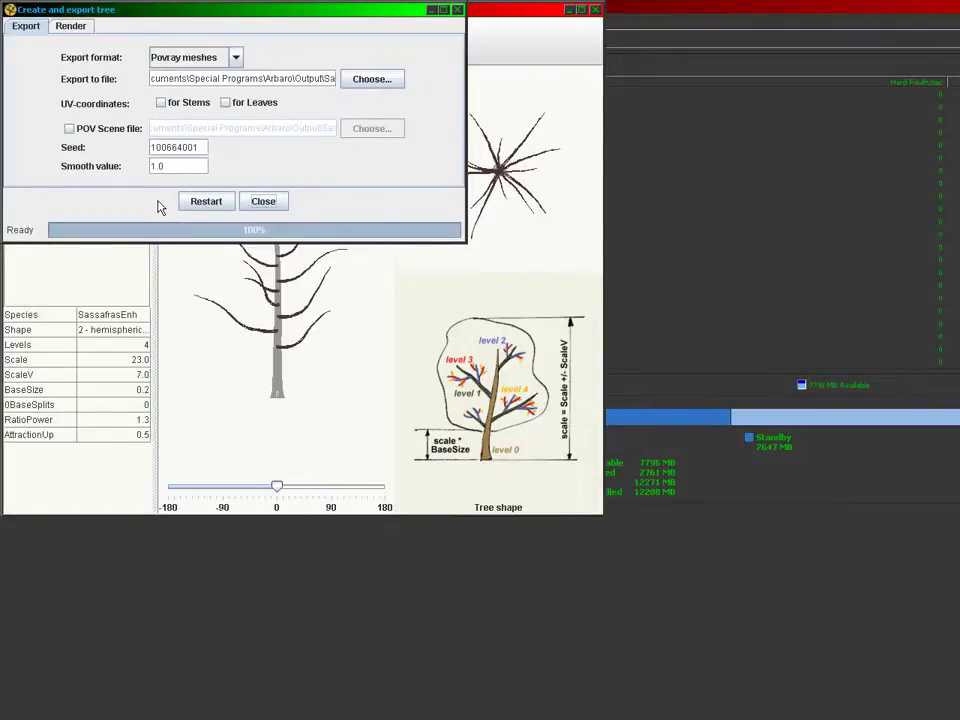
left_click(263, 204)
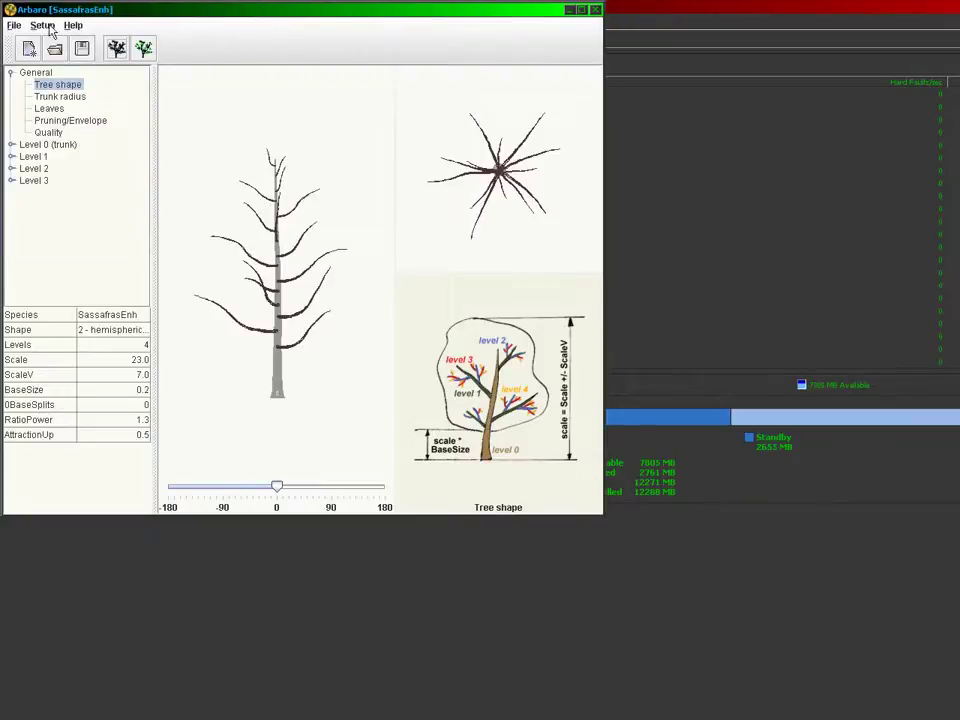
left_click(116, 47)
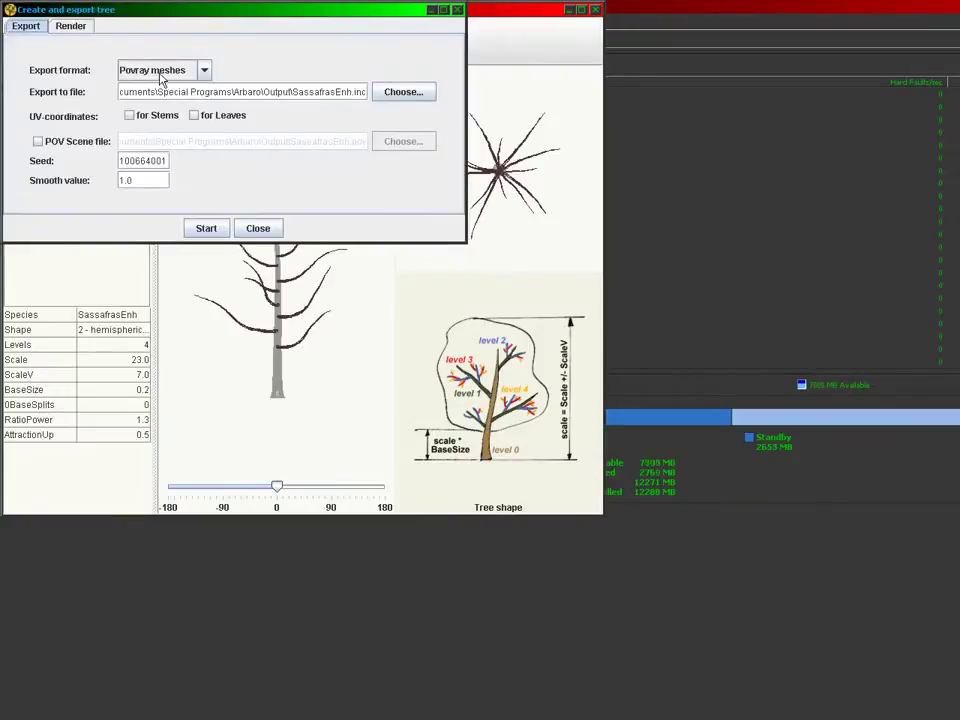
left_click(258, 228)
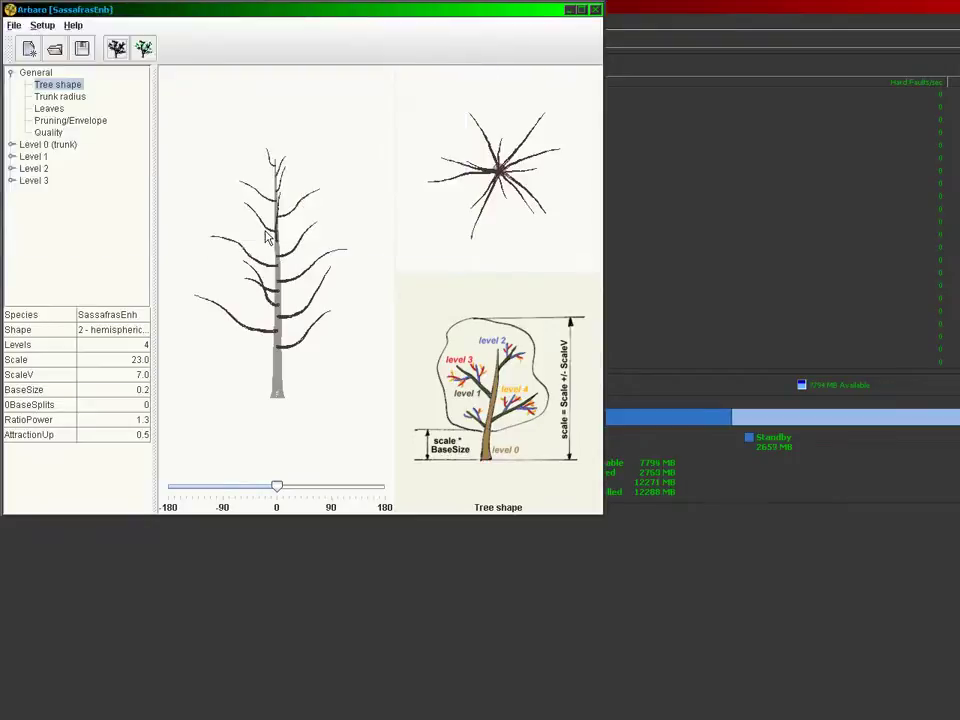
left_click(15, 710)
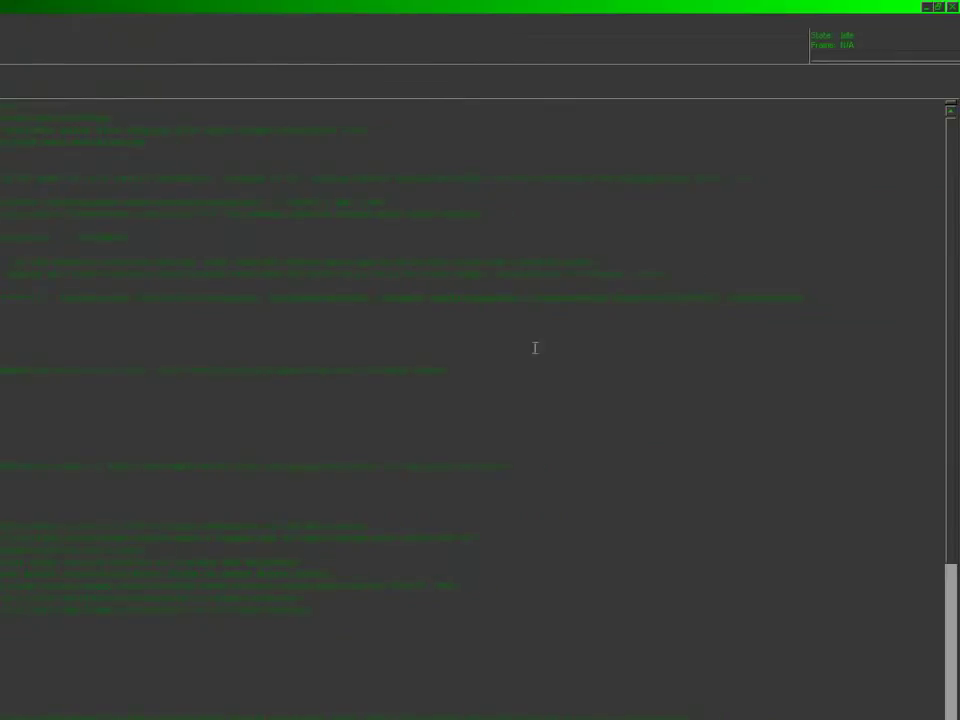
Paste SassafrasEnh over WeepingWillowEnh in the include line and the MainHeight, MainStems, MainLeaves names.
double_click(600, 297)
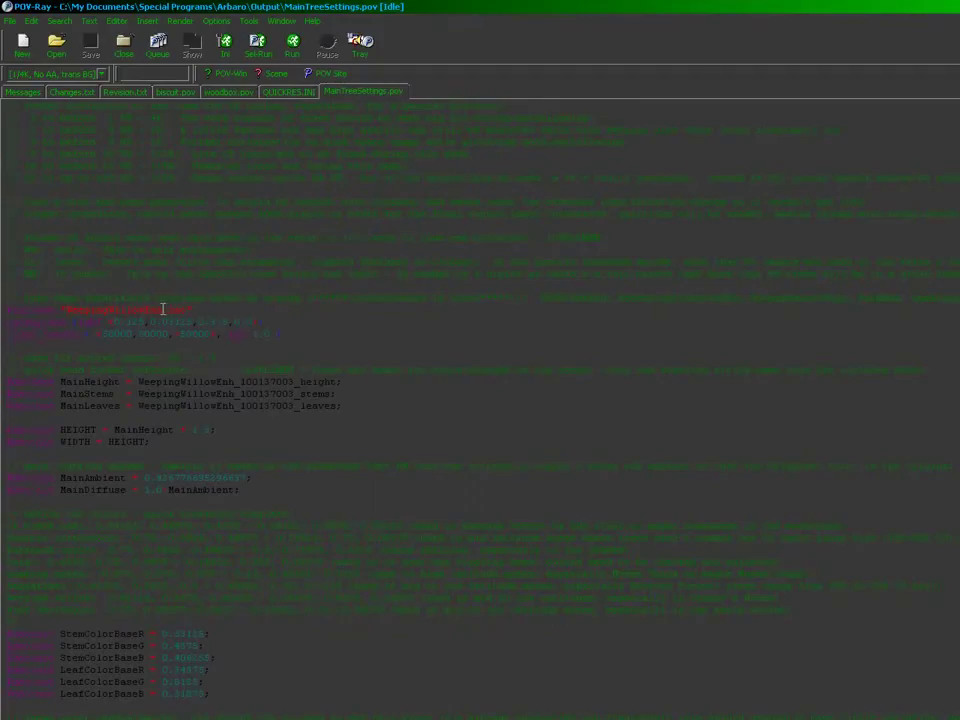
double_click(164, 310)
key("ctrl+v")
key("Down")
key("Down")
key("Down")
key("Down")
key("Down")
key("Down")
key("shift+Right")
key("shift+Right")
key("shift+Right")
key("shift+Right")
key("shift+Right")
key("shift+Right")
key("shift+Right")
key("shift+Right")
key("shift+Right")
key("shift+Right")
key("shift+Right")
key("shift+Right")
key("shift+Right")
key("shift+Right")
key("shift+Right")
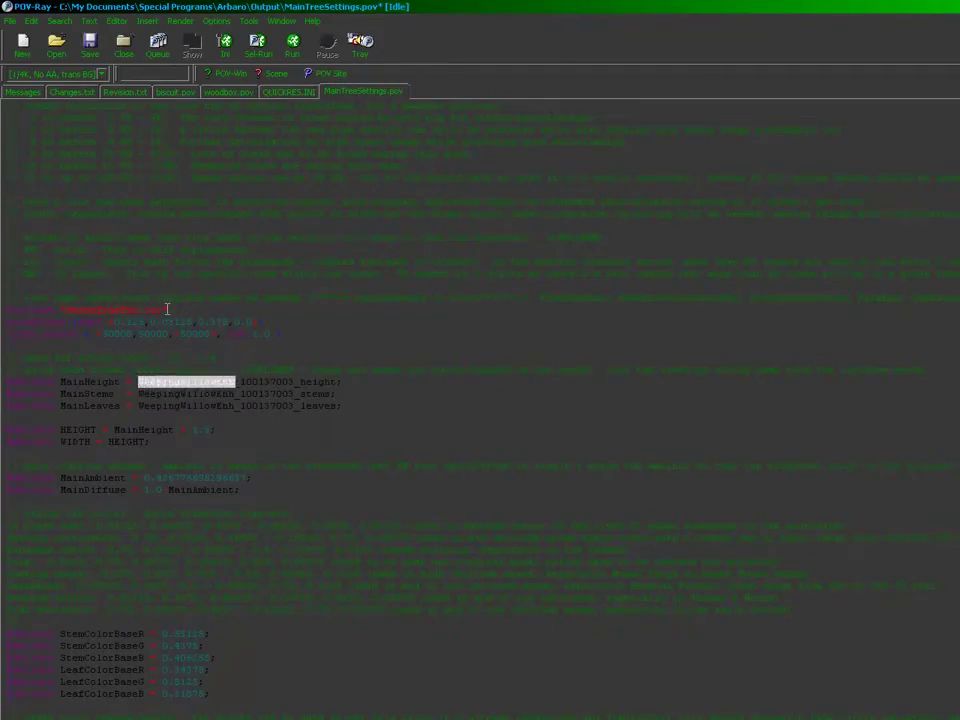
type("SassafrasEnh")
key("Down")
key("ctrl+shift+Left")
type("SassafrasEnh")
key("Down")
key("ctrl+shift+Left")
type("SassafrasEnh")
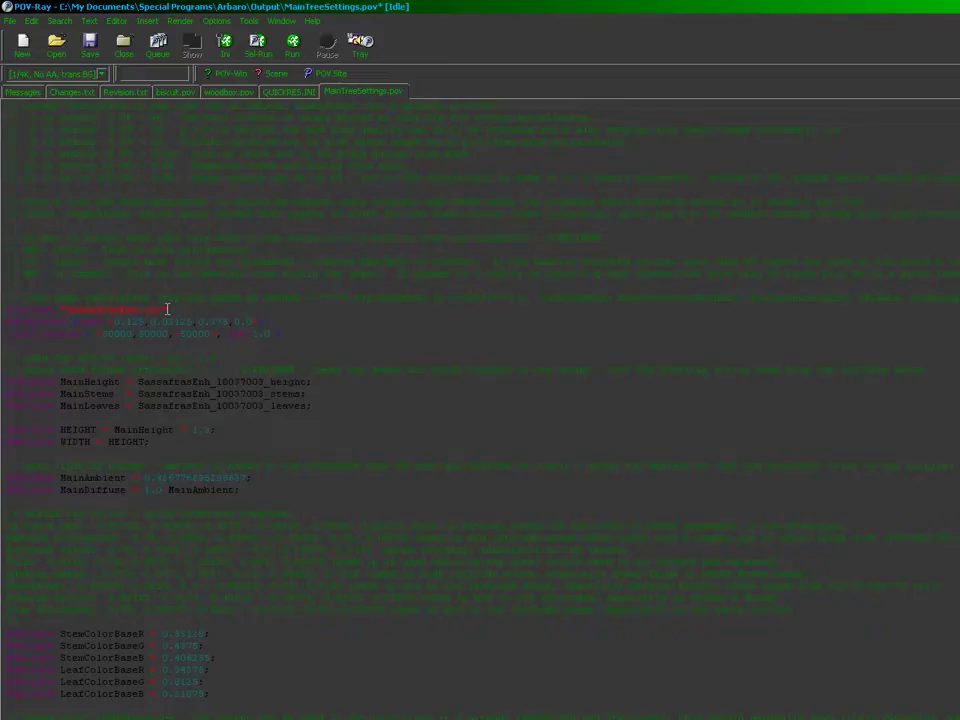
Delete the stray 7 from the MainHeight, MainStems and MainLeaves identifiers.
key("Up")
key("Up")
key("Delete")
key("Down")
key("Delete")
key("Down")
key("Delete")
Change the three Main identifier numbers to 100664001 by inserting 64 and fixing the last digit.
key("Up")
key("Up")
type("64")
key("Down")
key("Left")
key("Left")
type("64")
key("Down")
key("Left")
key("Left")
type("64")
key("Delete")
type("1")
key("Up")
key("Left")
key("Delete")
type("1")
key("Up")
key("Left")
key("Delete")
type("1")
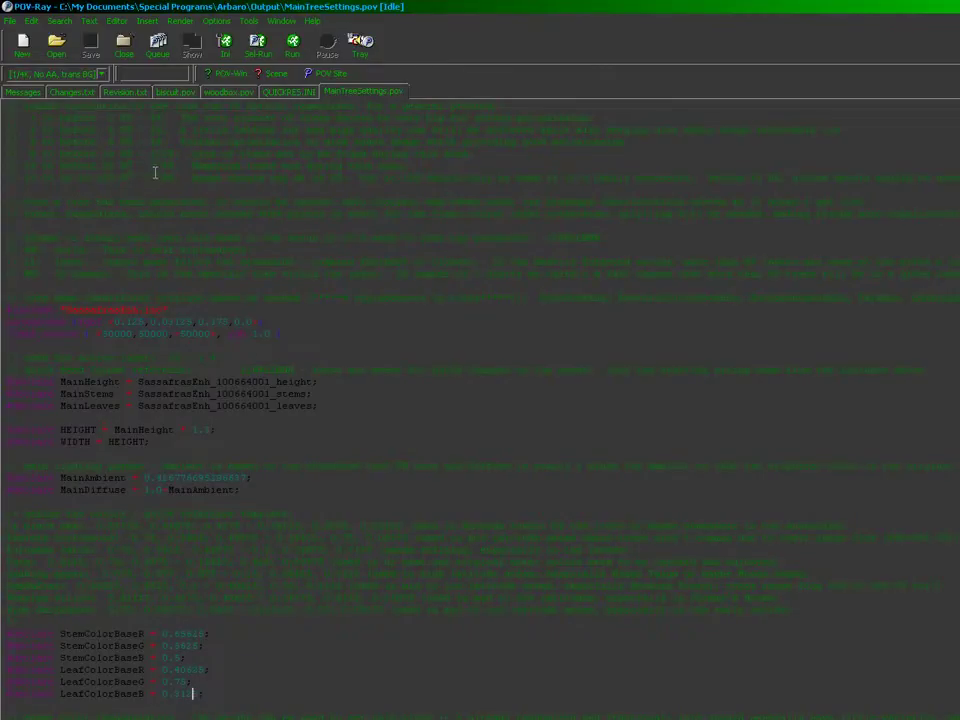
Render the tree scene using the 1/8K, No AA, trans BG resolution preset.
left_click(102, 74)
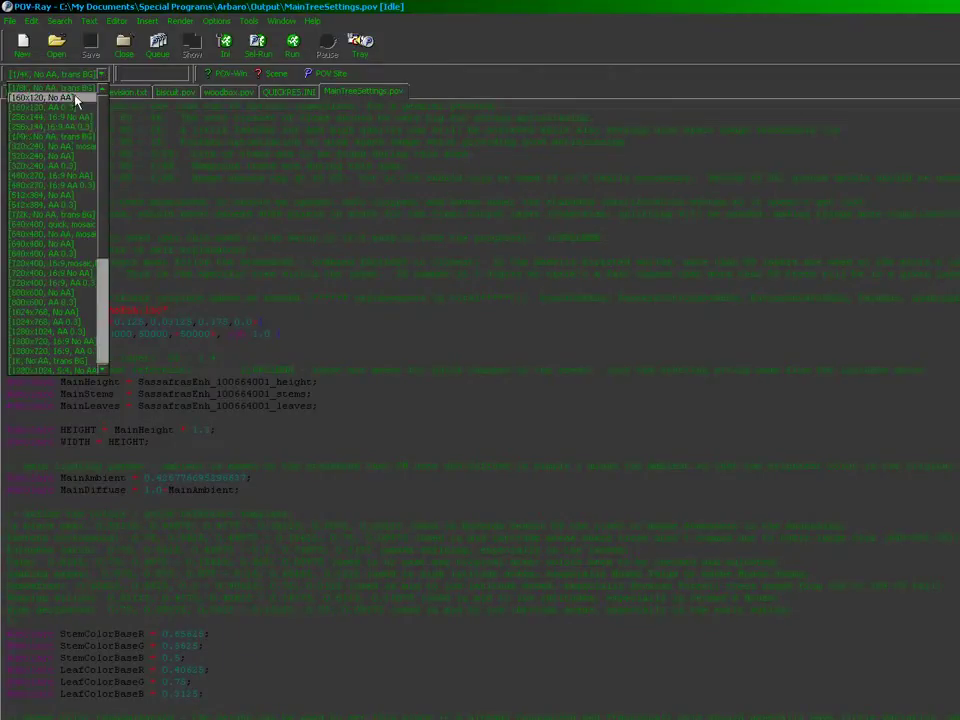
left_click(75, 95)
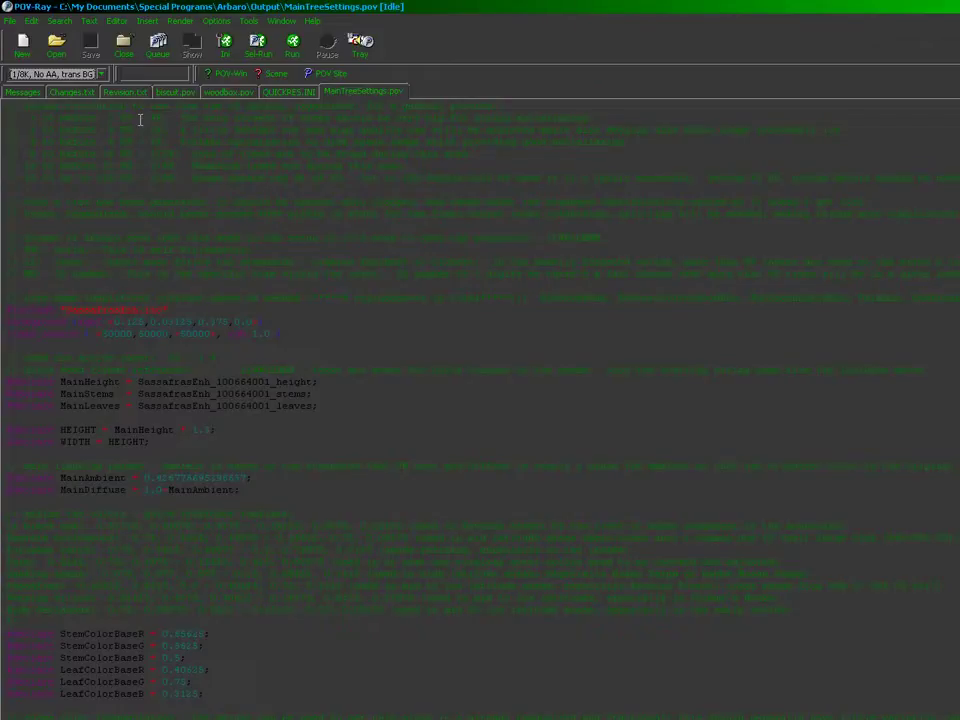
left_click(293, 50)
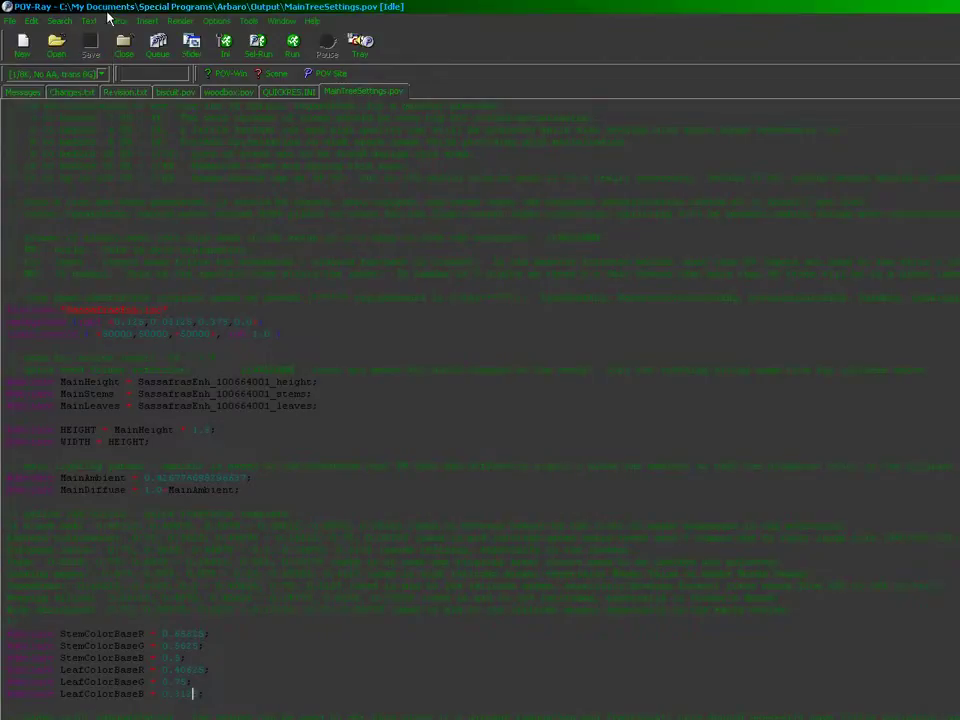
Open MainTreeSettings.png from the Output folder in GIMP and autocrop it around the tree.
left_click(481, 716)
left_click(729, 27)
left_click(737, 73)
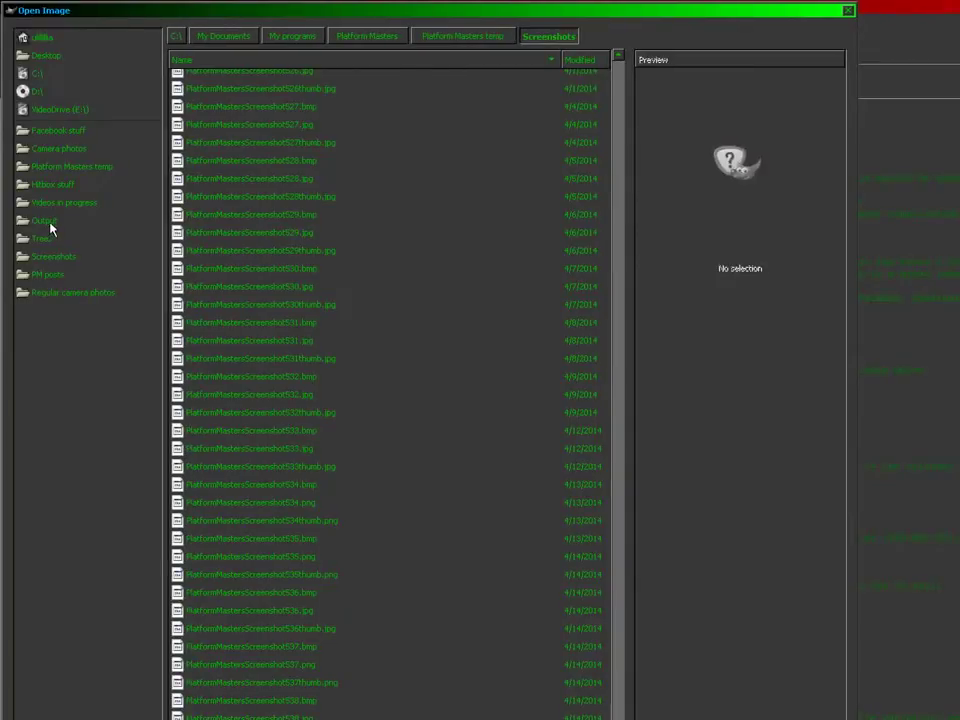
left_click(49, 221)
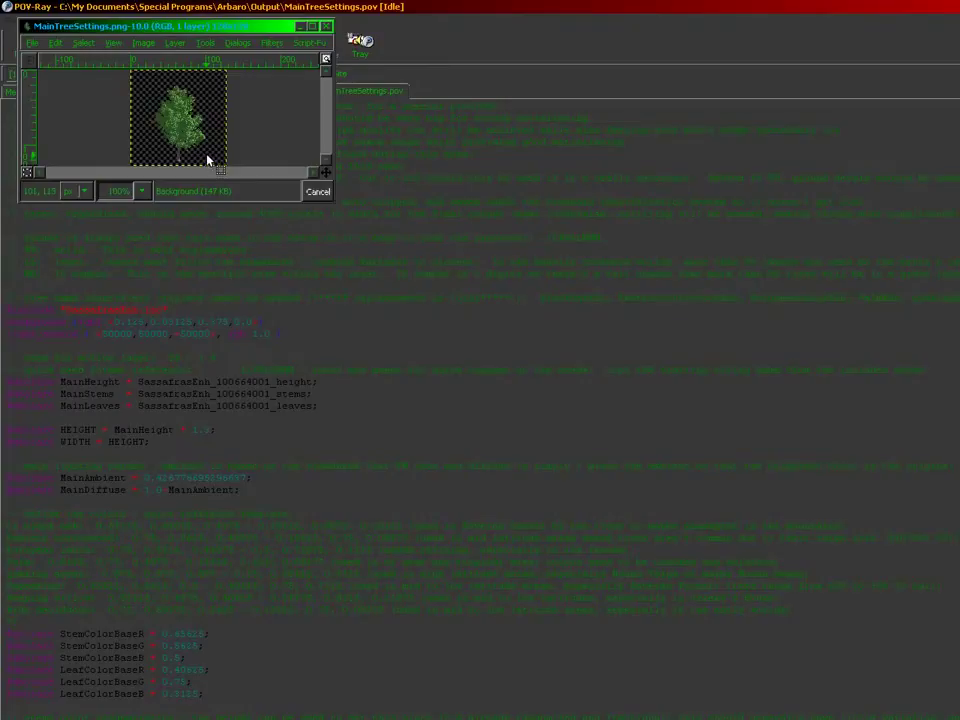
left_click(142, 44)
left_click(156, 196)
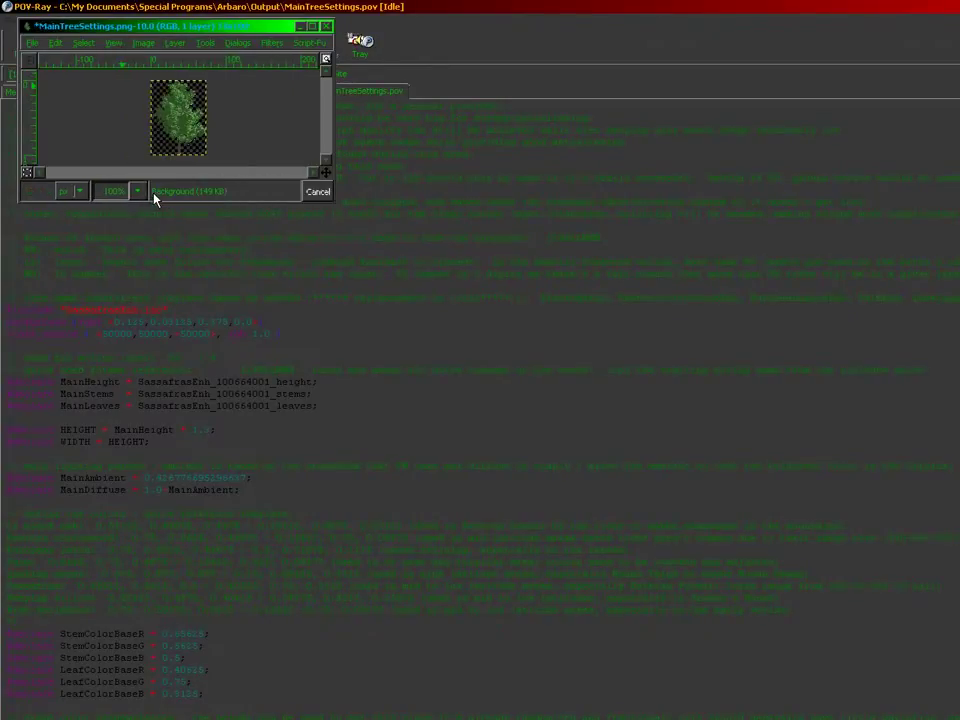
Save the cropped sprite as ZTreeW06L064N001.png in the Output folder with default PNG options, then close it.
left_click(32, 43)
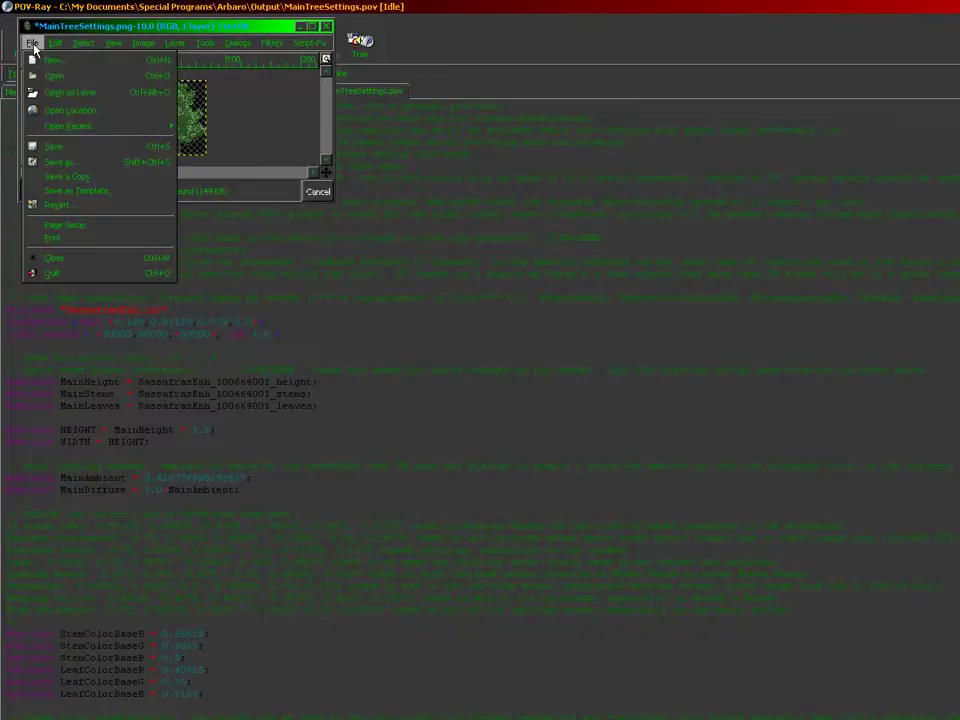
left_click(46, 164)
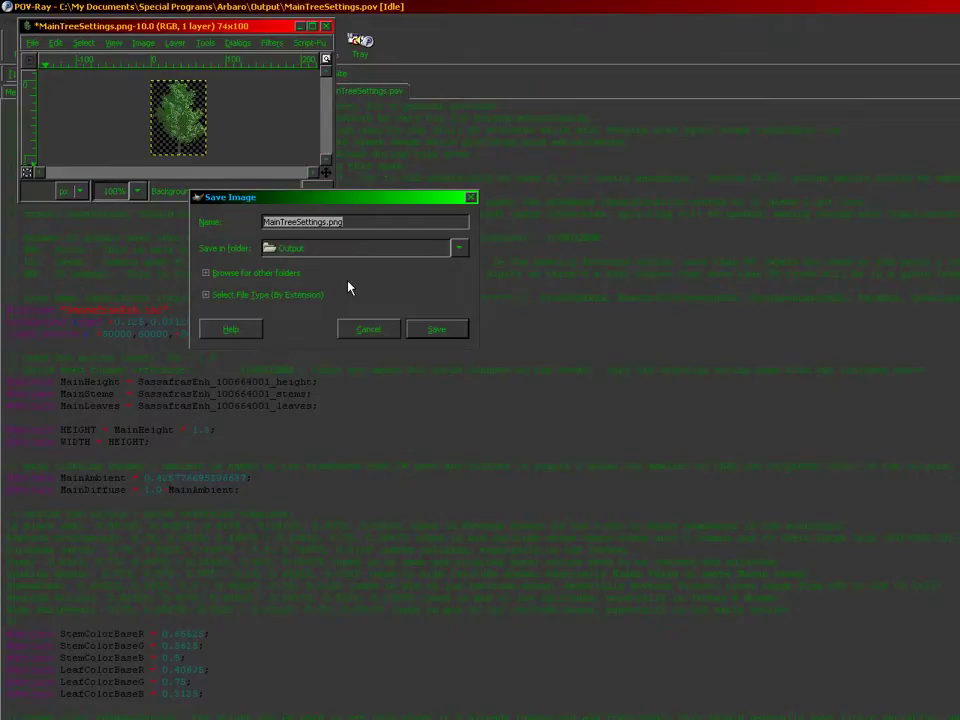
key("BackSpace")
type("Z")
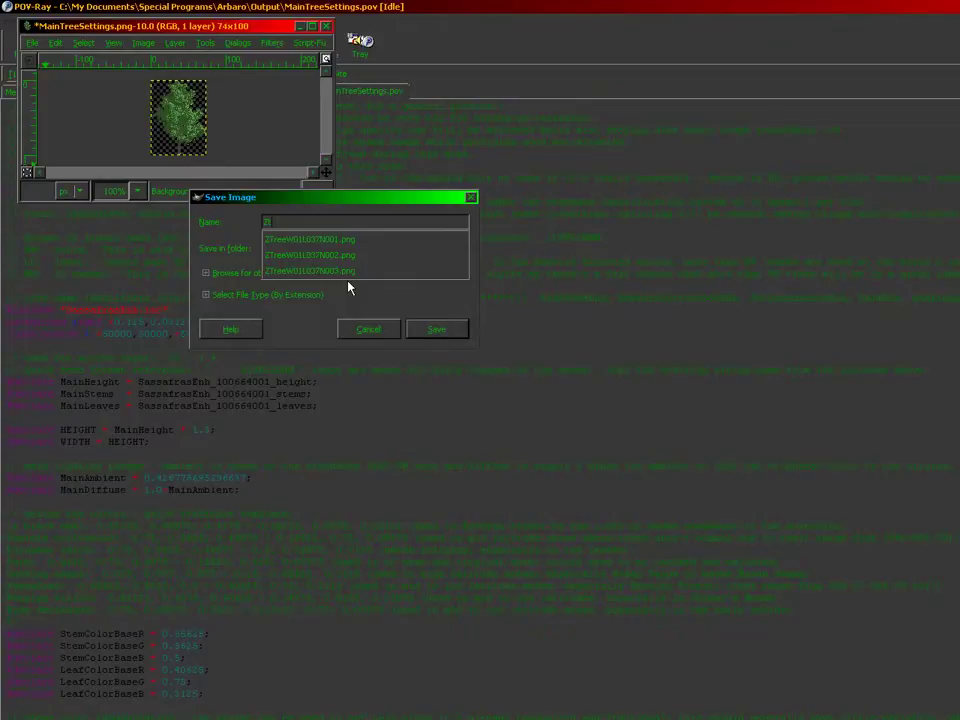
type("t")
left_click(338, 272)
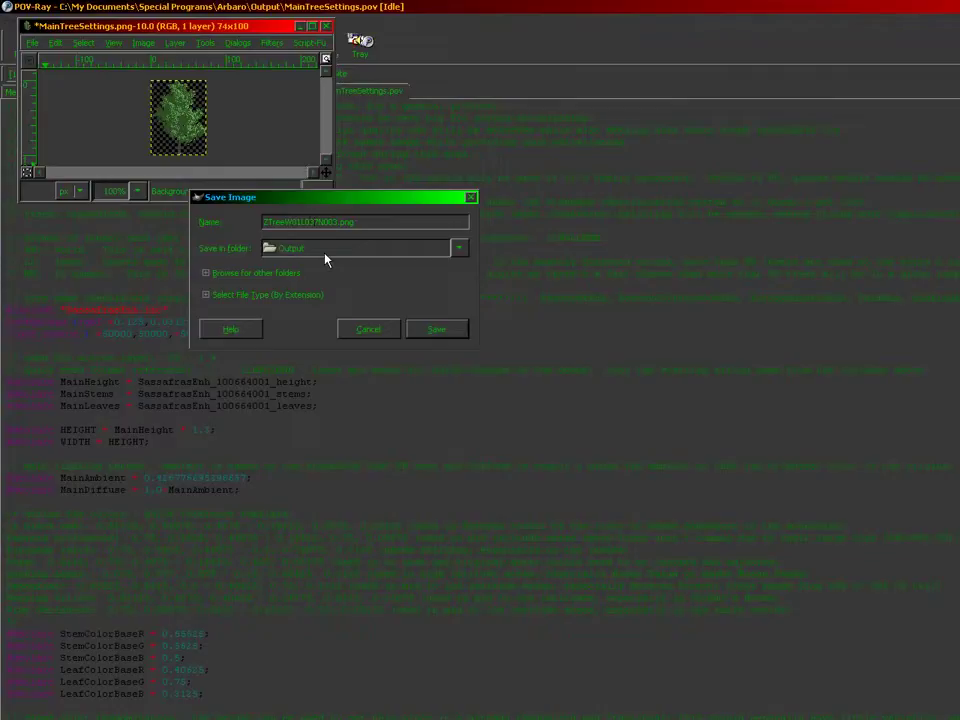
type("06L066")
key("BackSpace")
type("1")
key("Return")
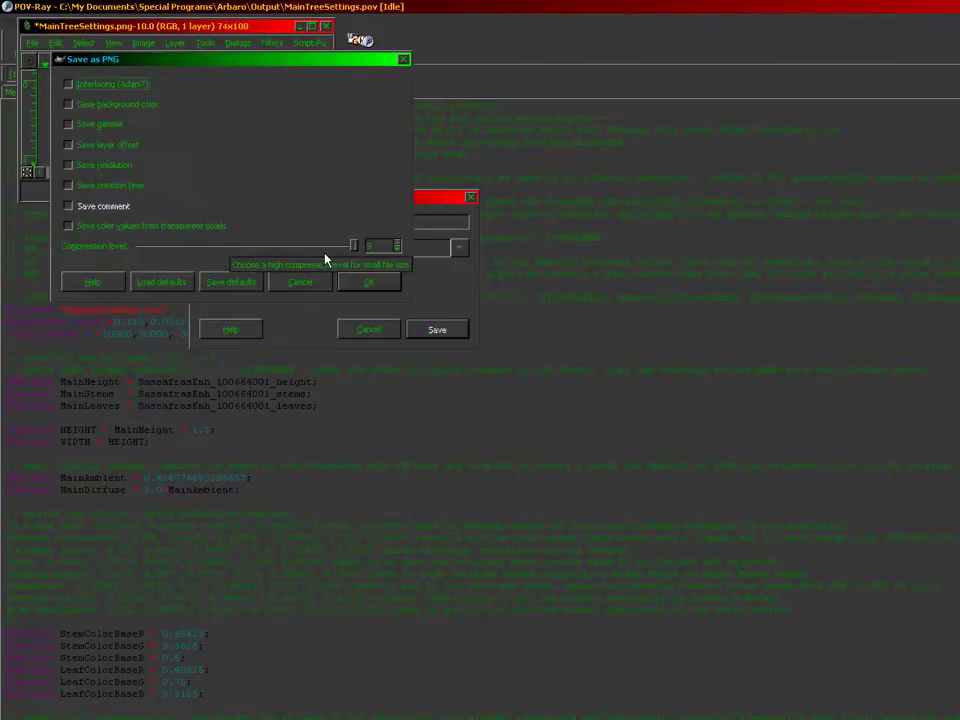
left_click(369, 281)
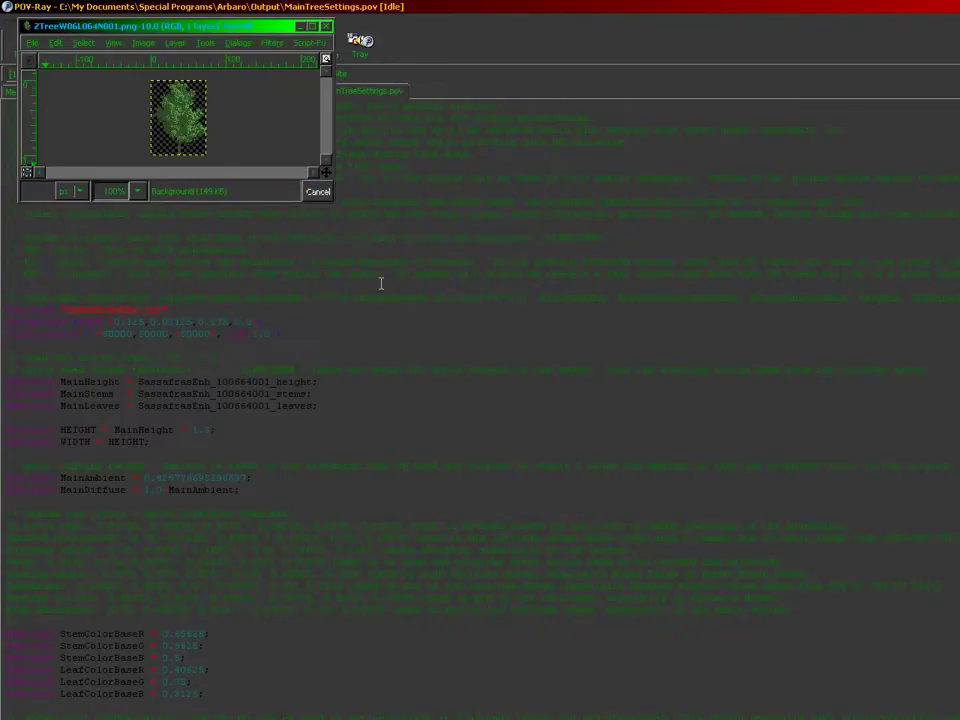
left_click(327, 28)
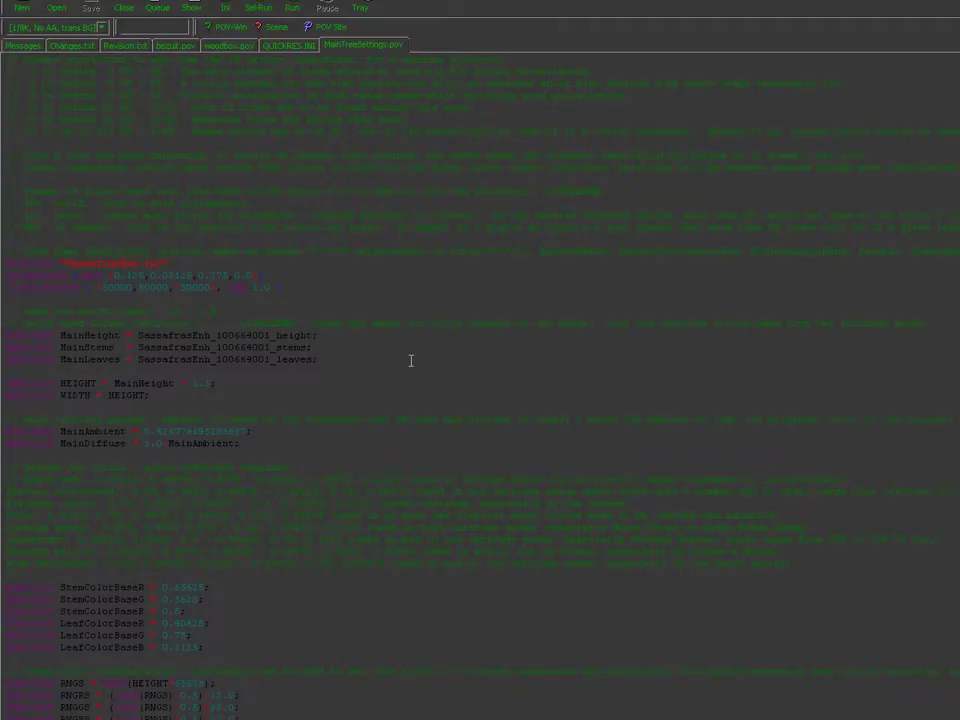
Change the seed in MainTreeSettings.pov from 100664001 to 100664002 and save the file.
left_click(264, 365)
key("BackSpace")
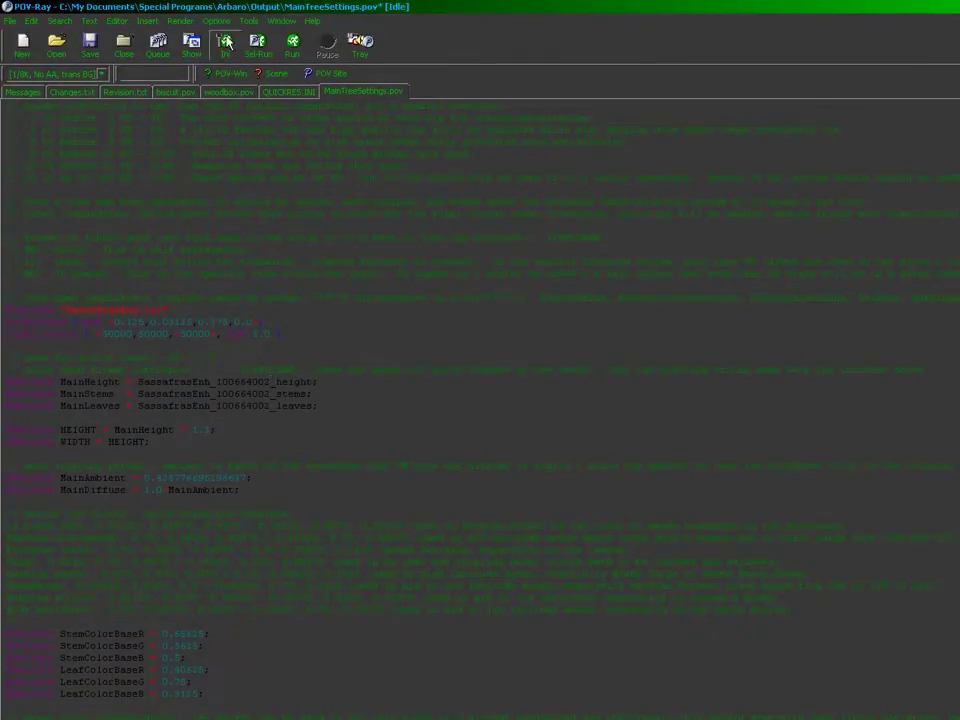
left_click(90, 45)
Set Arbaro's default seed to 100664002 in the setup settings.
left_click(541, 714)
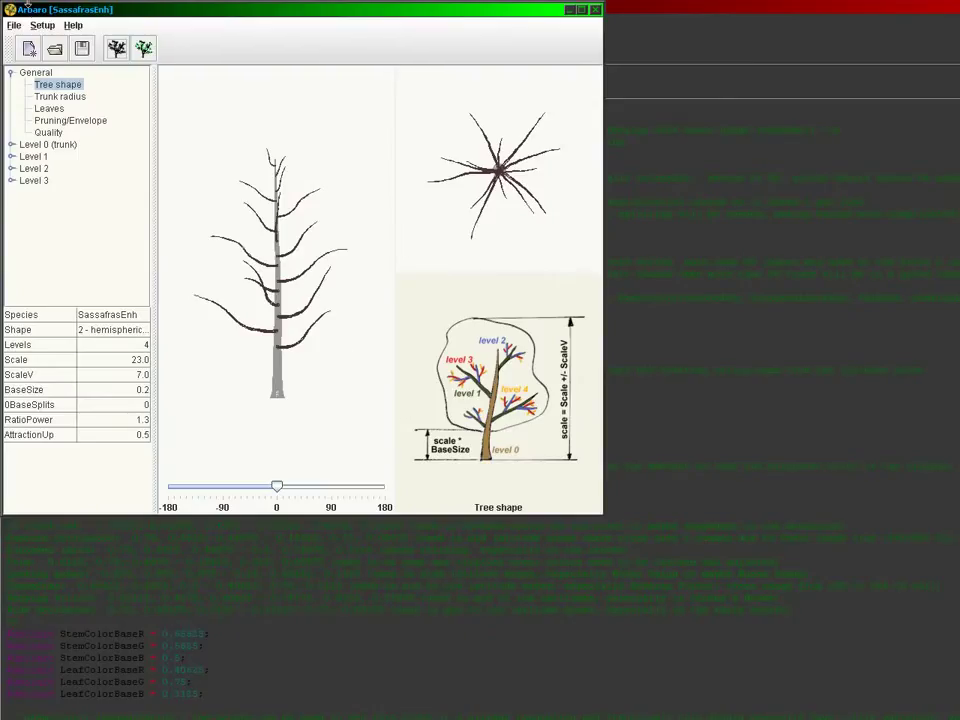
left_click(66, 22)
left_click(62, 45)
left_click(196, 150)
key("BackSpace")
type("2")
left_click(216, 197)
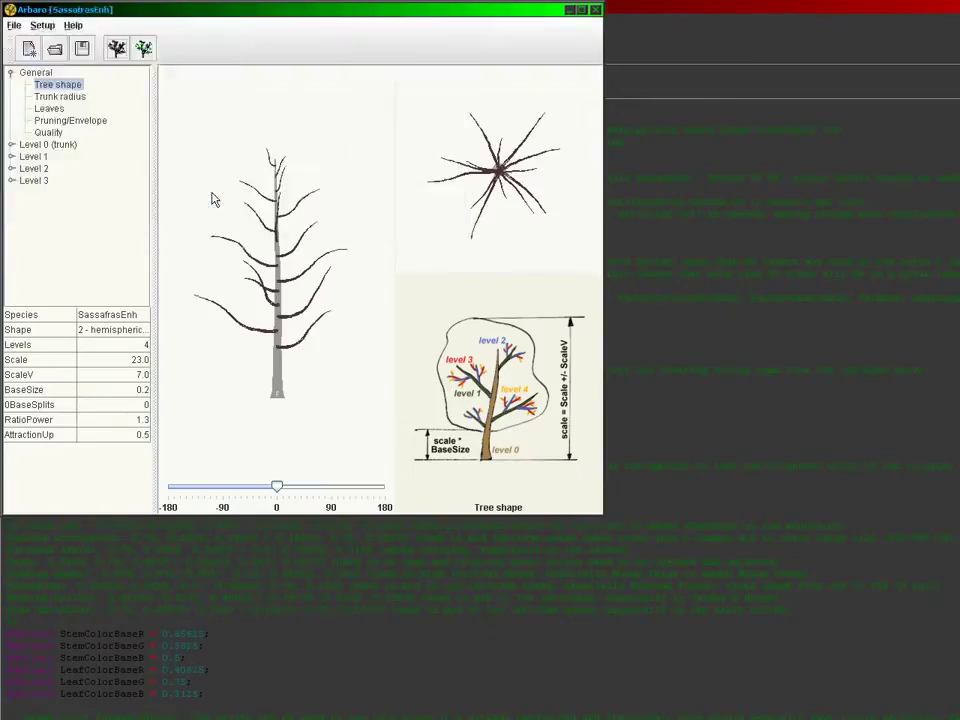
Export the SassafrasEnh tree as Povray meshes with the new seed.
left_click(118, 49)
left_click(222, 228)
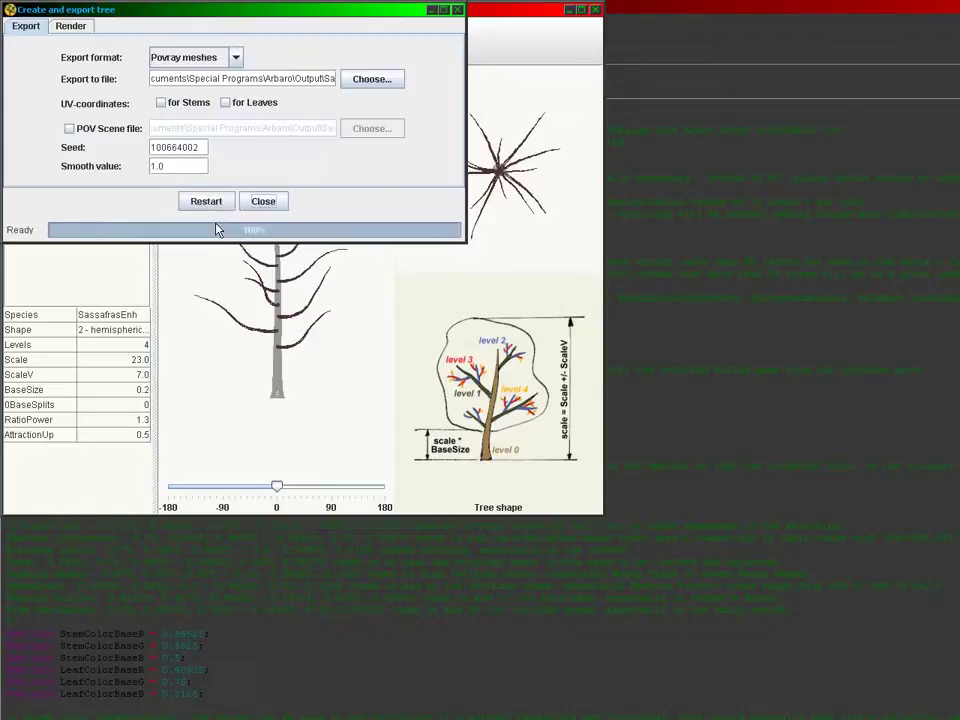
left_click(261, 204)
Render MainTreeSettings.pov in POV-Ray into a 70×100 transparent-background tree image.
left_click(481, 10)
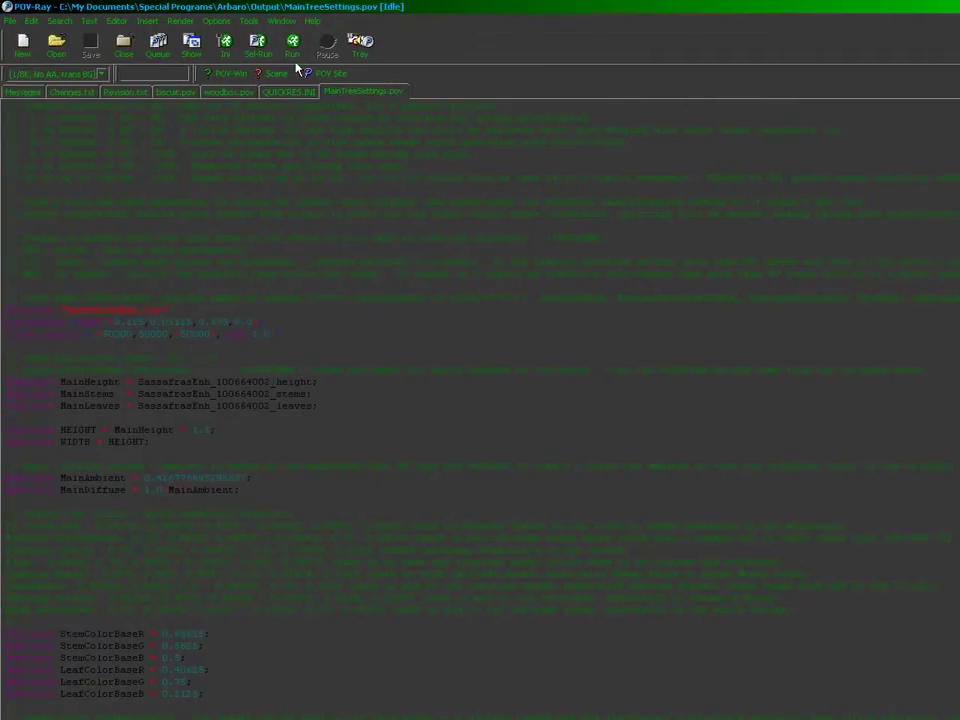
left_click(153, 45)
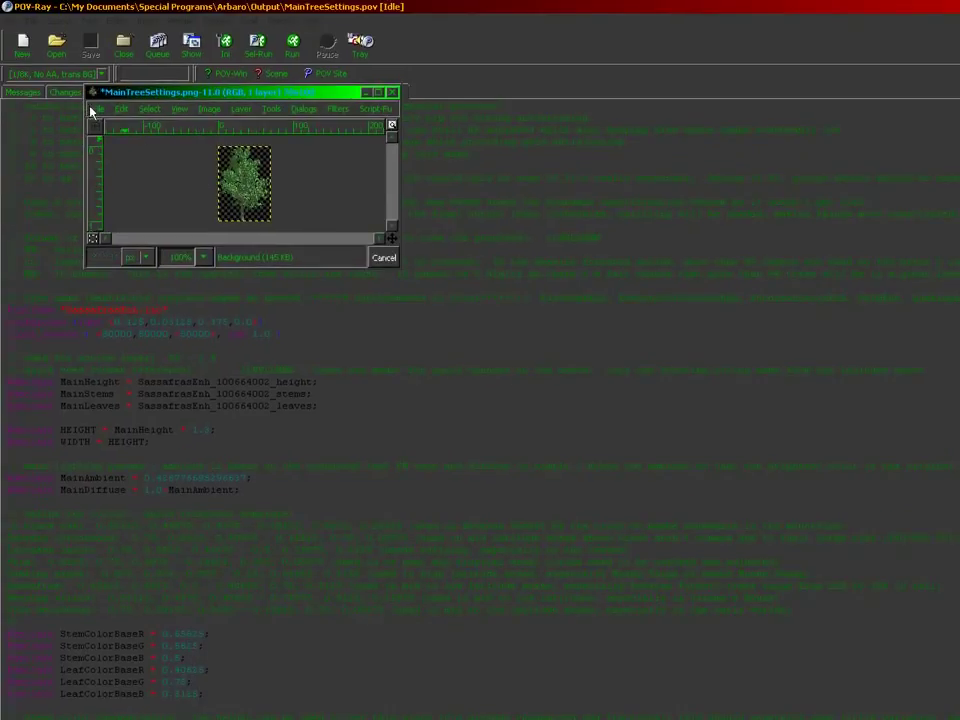
Save the new render in the Output folder as ZTreeW06L064N002.png.
left_click(97, 110)
left_click(120, 225)
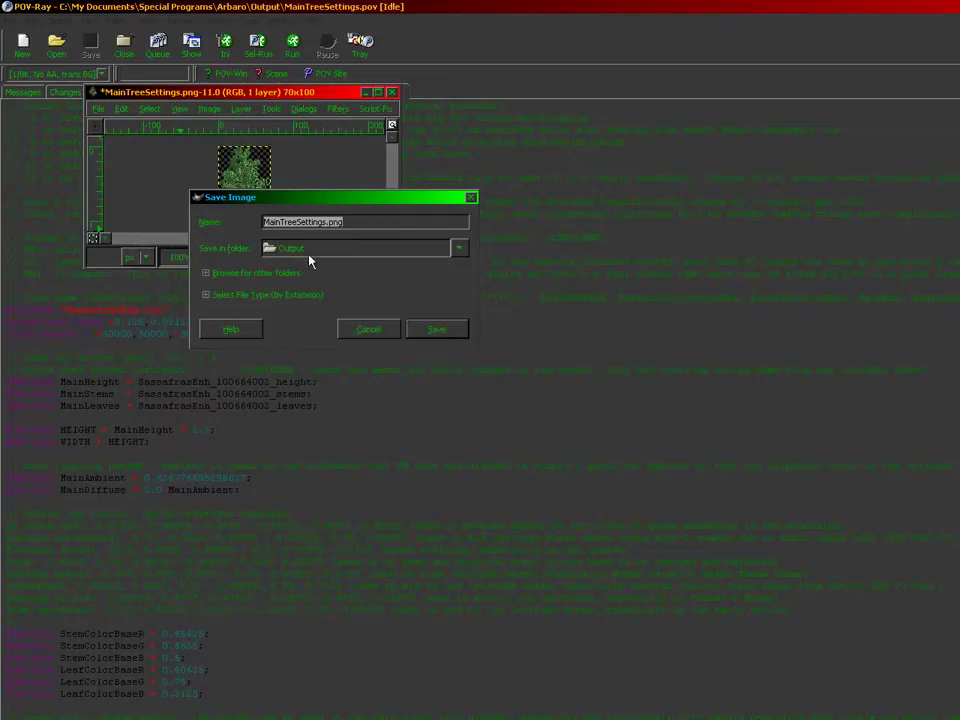
type("ZT")
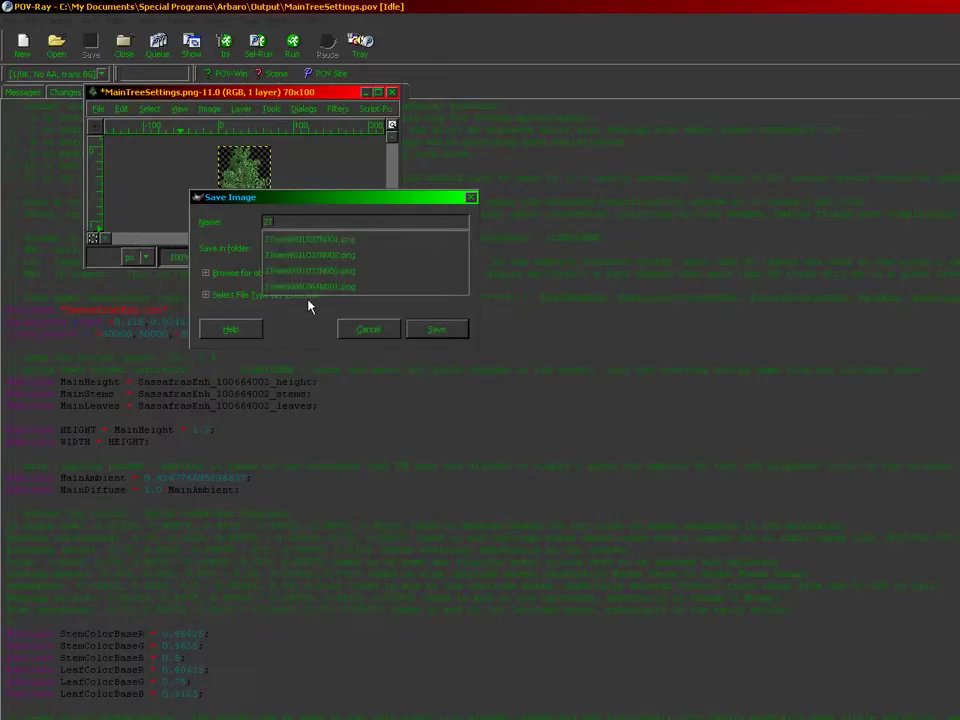
left_click(320, 288)
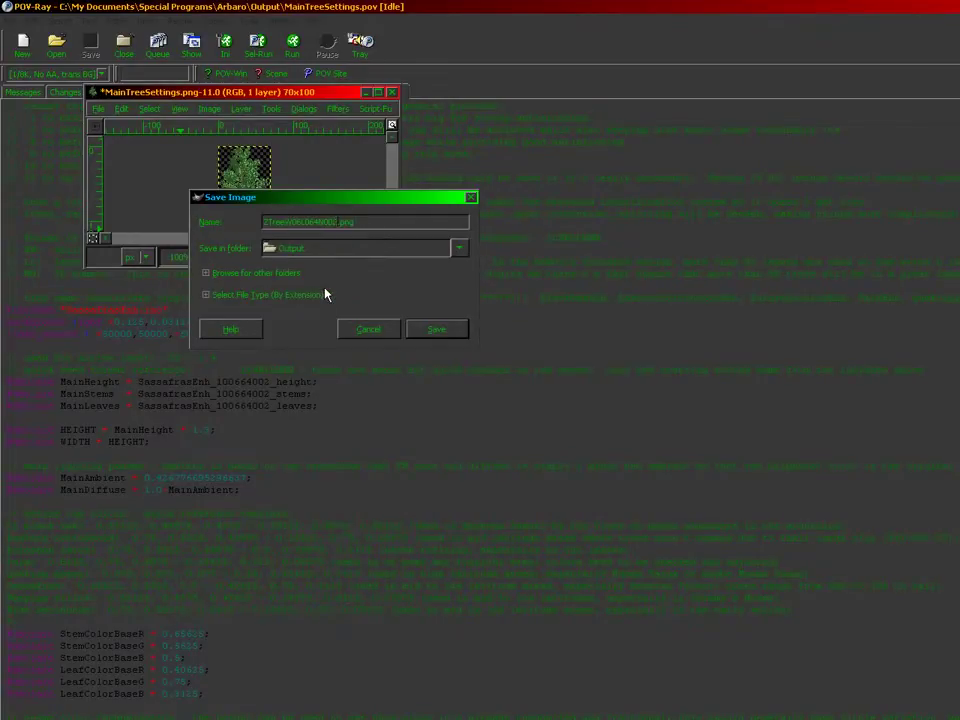
key("Return")
key("Return")
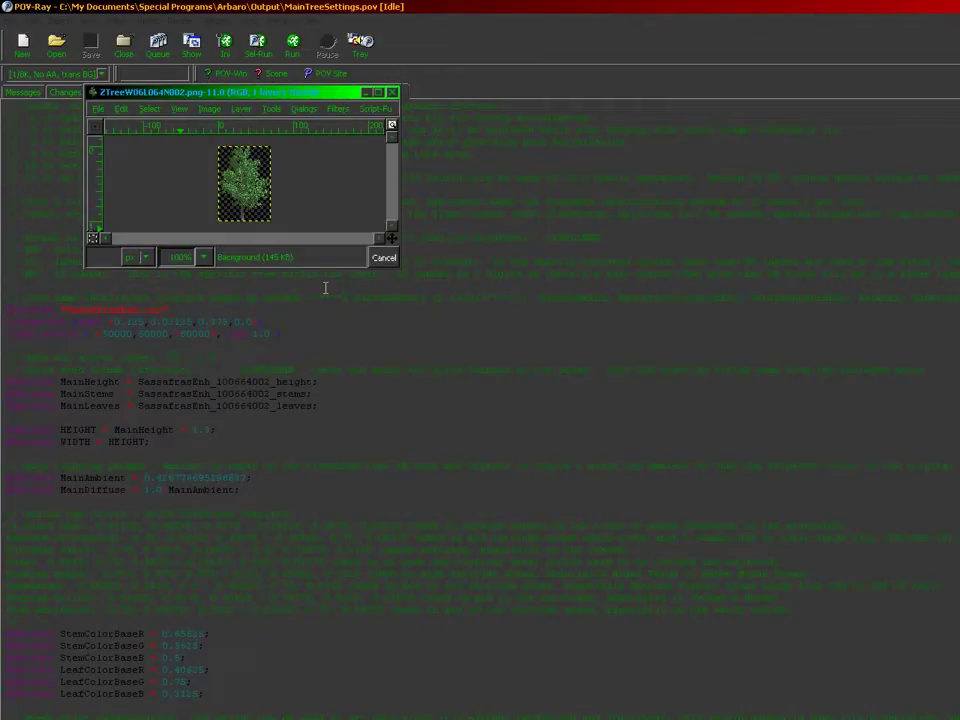
Close the saved image and render the tree scene with the '2K, No AA, trans BG' preset.
left_click(392, 93)
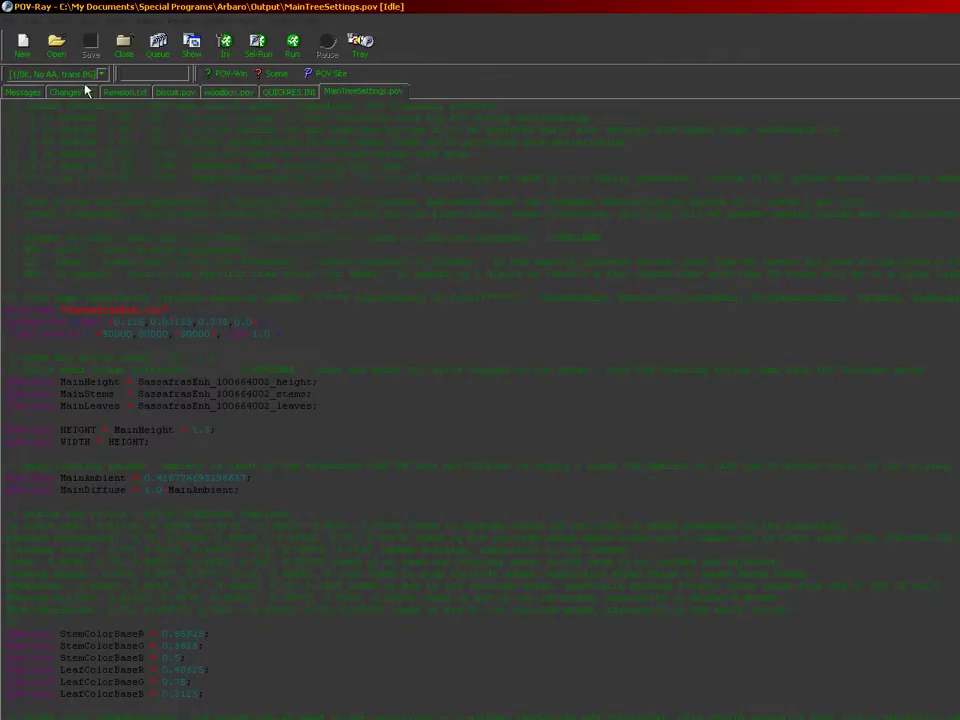
left_click(101, 75)
scroll(107, 124, "down", 6)
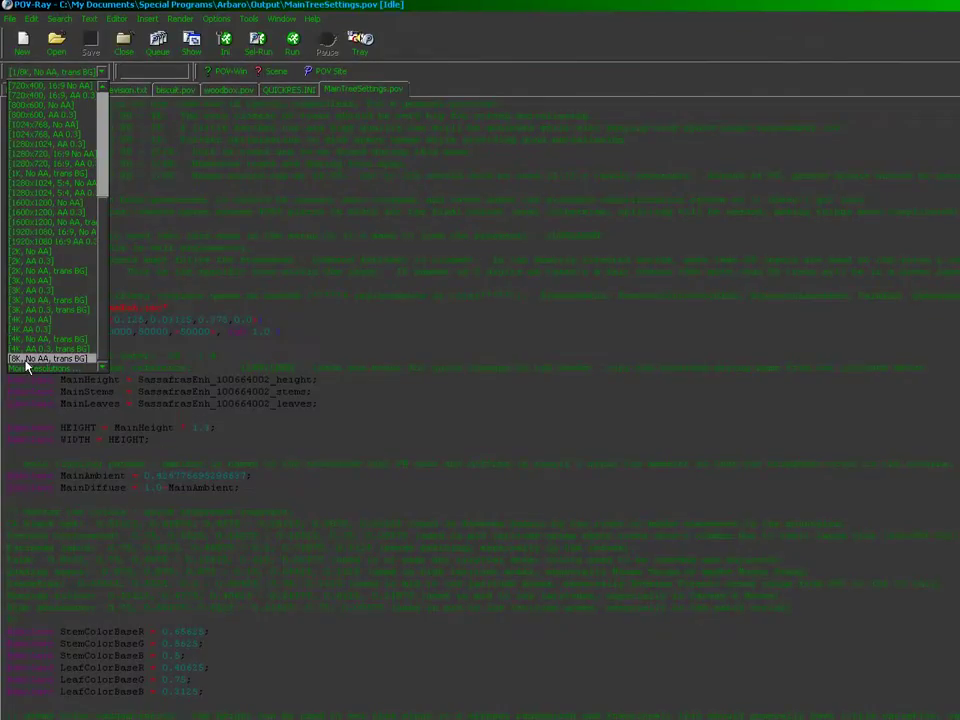
left_click(45, 272)
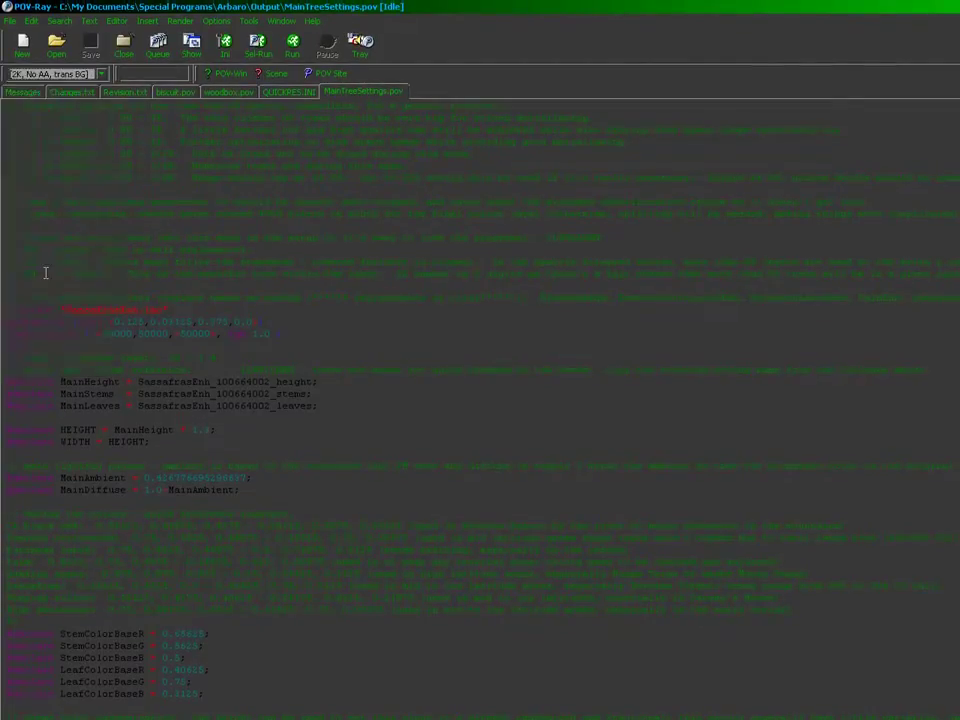
left_click(293, 48)
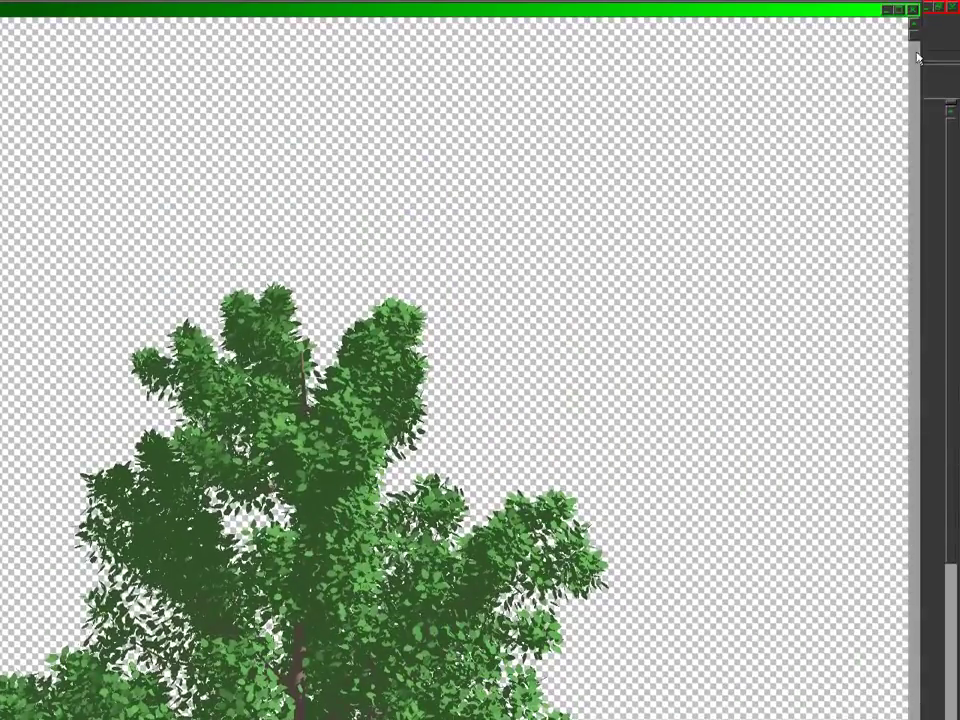
Scroll through the 2K render to inspect the tree from crown down to trunk.
left_click_drag(918, 57, 877, 719)
left_click_drag(877, 511, 868, 570)
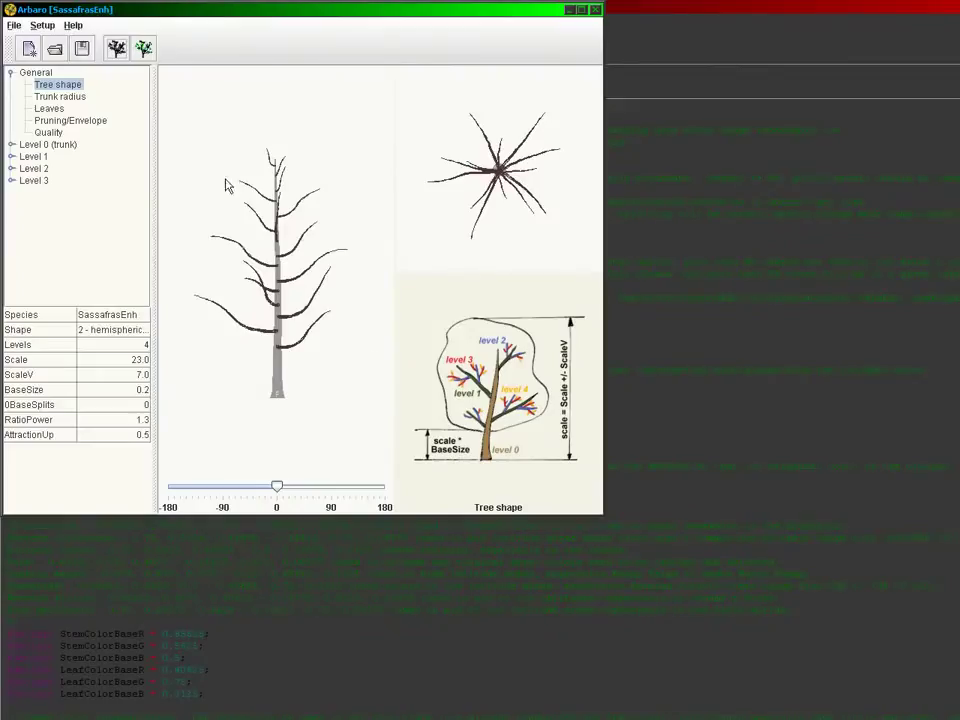
Check that Arbaro's default seed reads 100664002, leaving the setup settings unchanged.
left_click(42, 25)
left_click(48, 46)
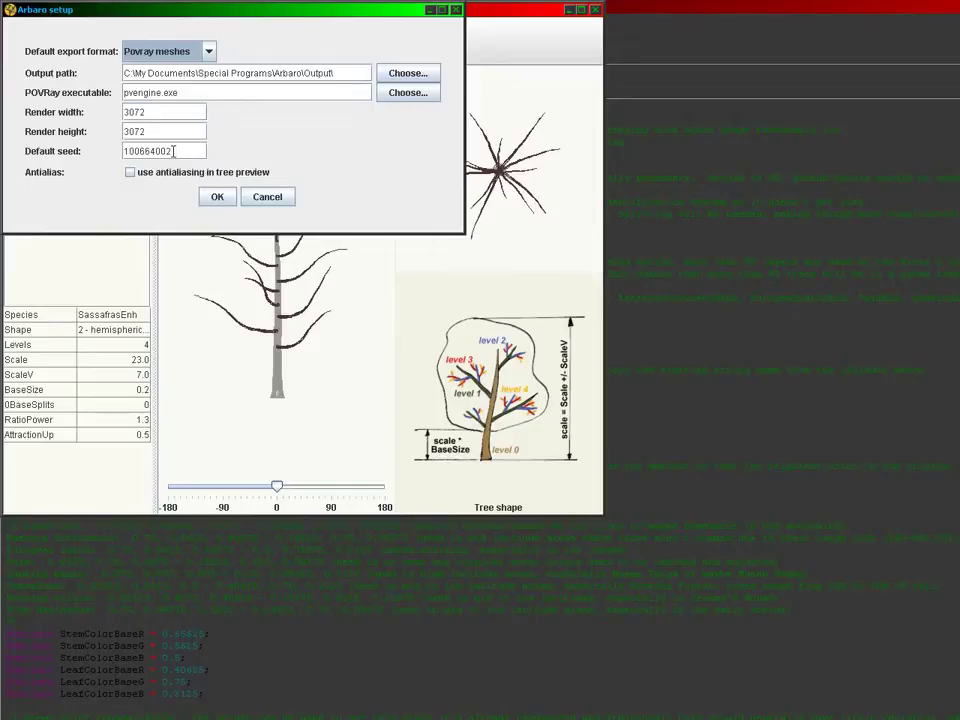
left_click(268, 197)
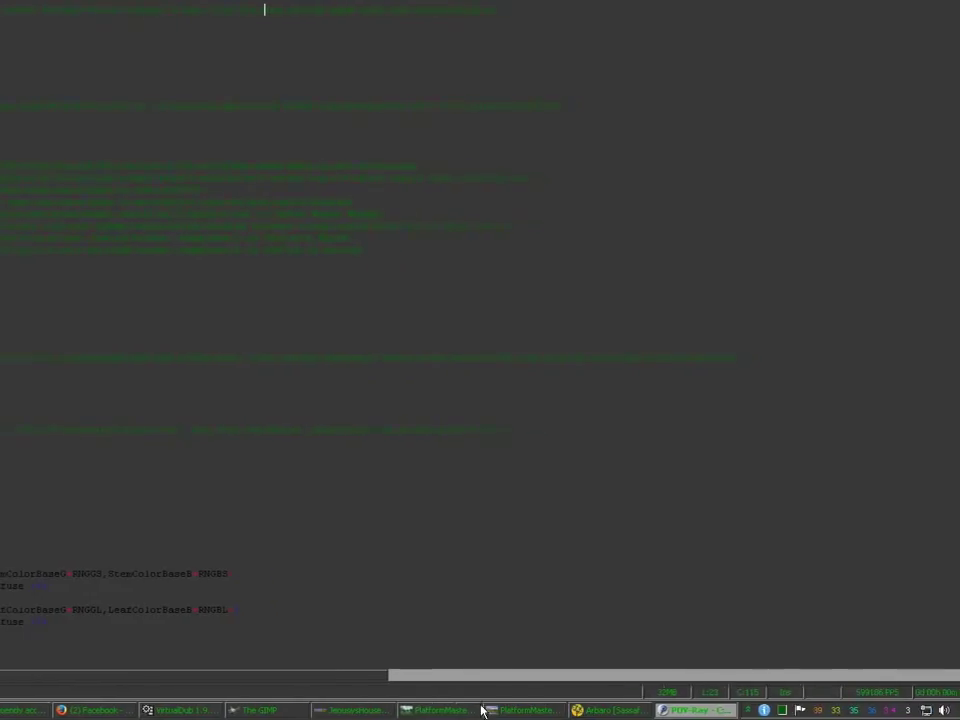
Copy seed 100664002 from the MainHeight line, then open Arbaro's setup settings.
left_click_drag(264, 353, 216, 353)
key("Delete")
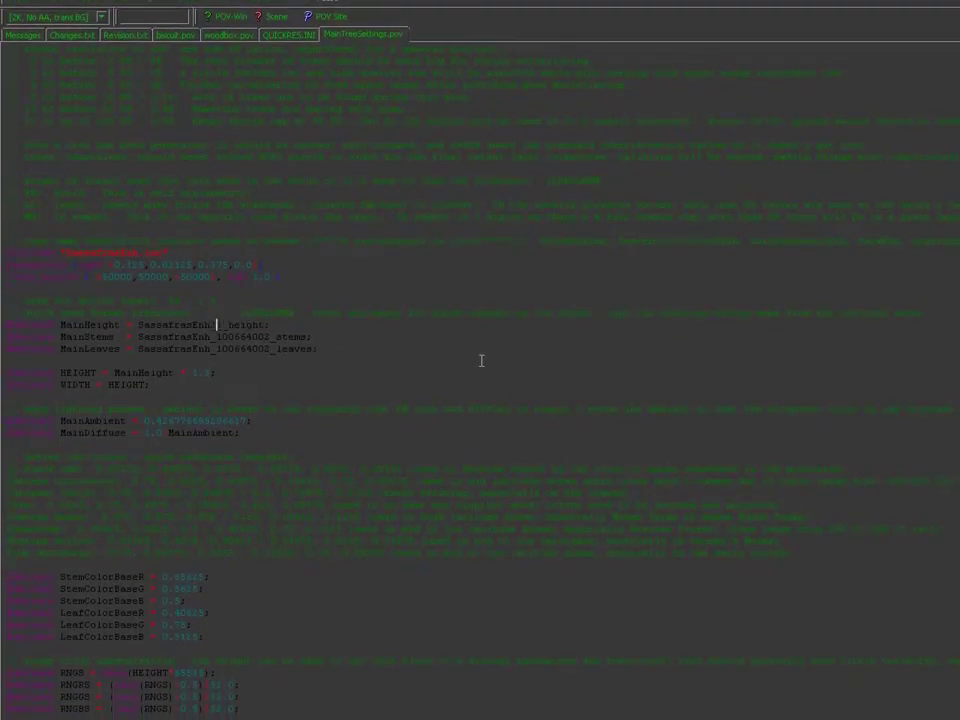
type("100664002_")
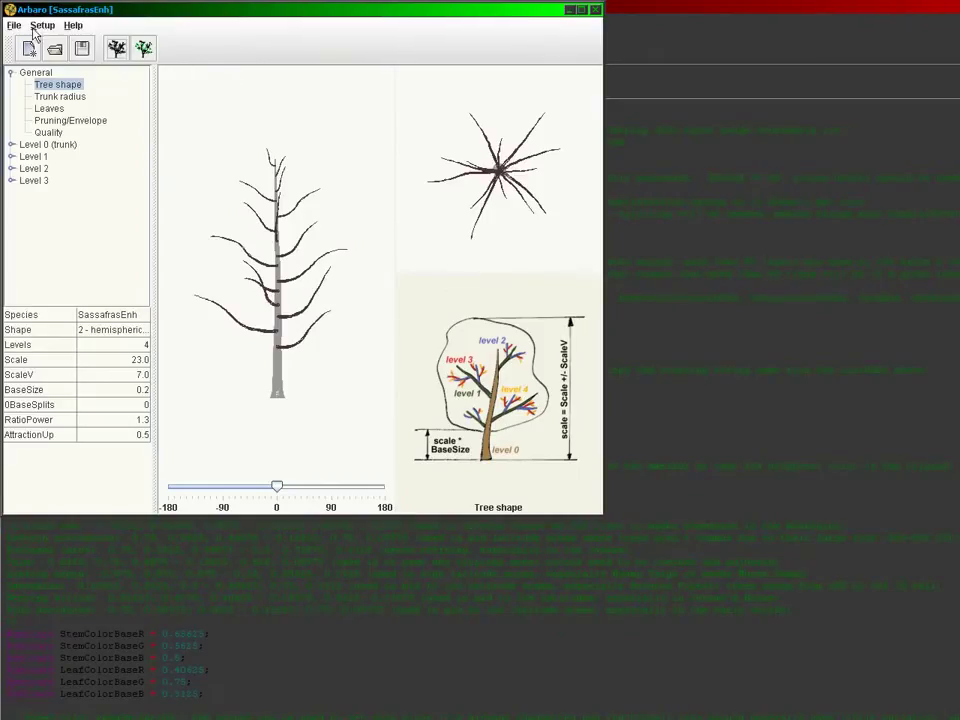
left_click(48, 24)
left_click(45, 47)
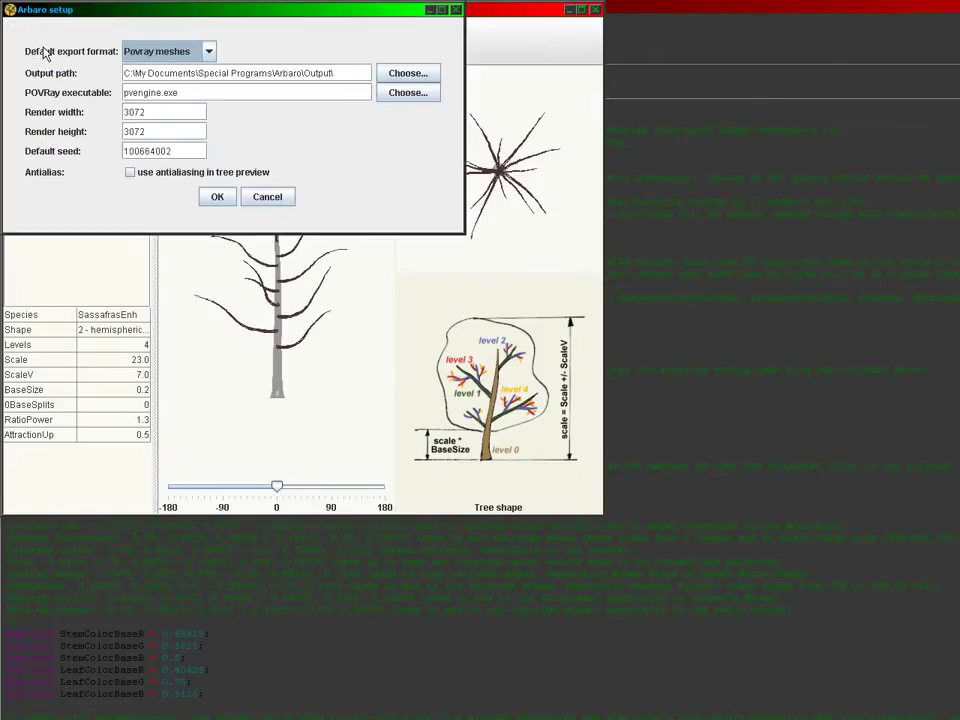
Change Arbaro's default seed to 100168907 and confirm it.
left_click(139, 151)
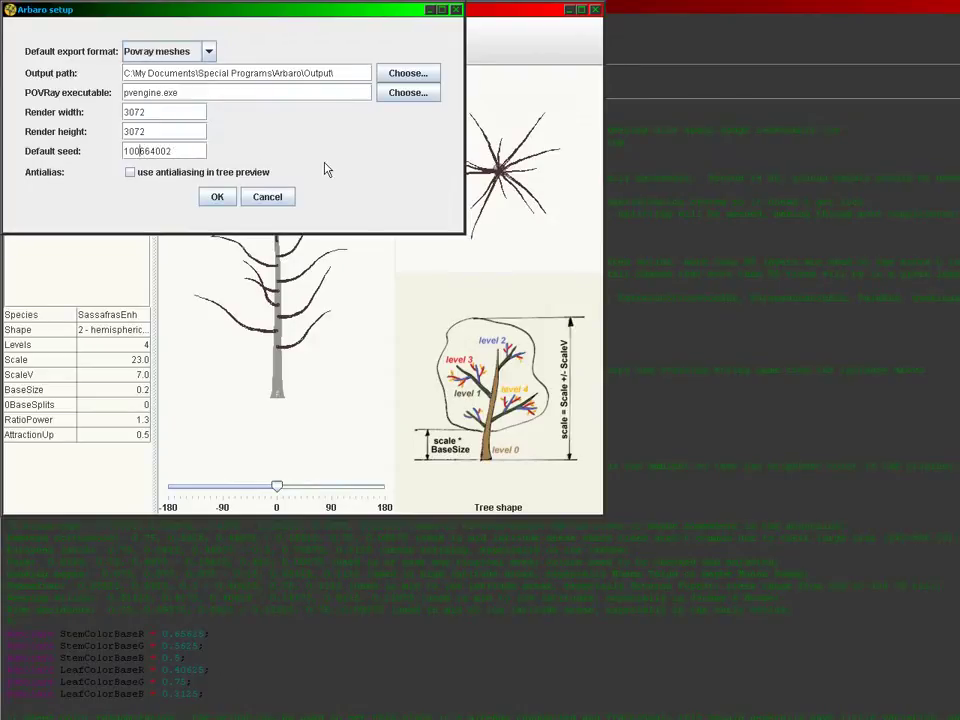
key("shift+End")
type("00168907")
key("Left")
key("Left")
key("Left")
key("Left")
key("Left")
key("Left")
key("BackSpace")
key("BackSpace")
key("End")
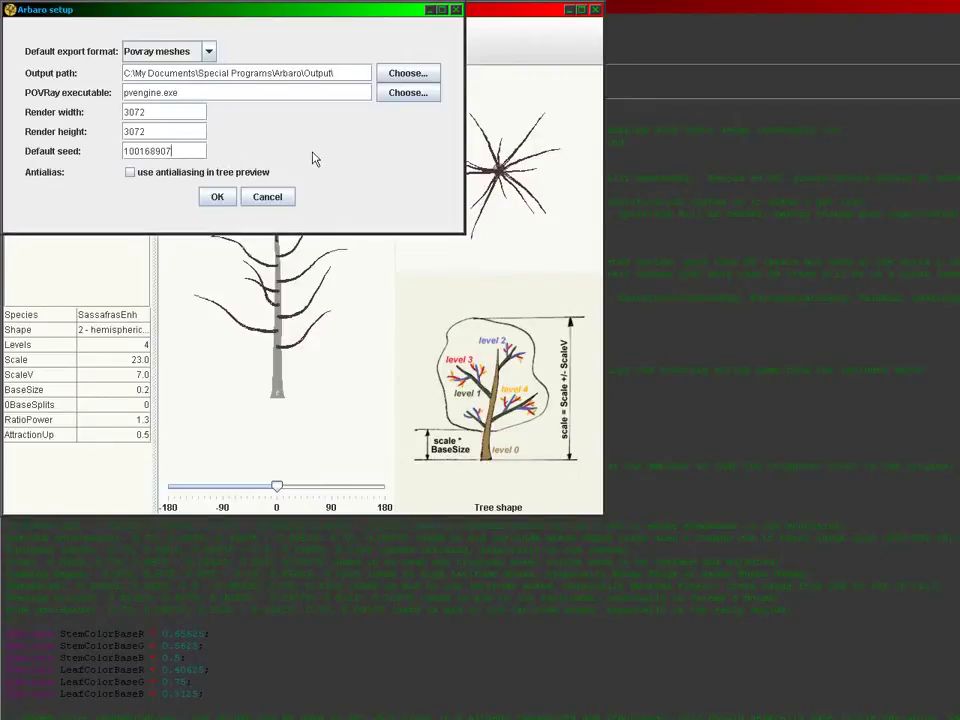
left_click(246, 198)
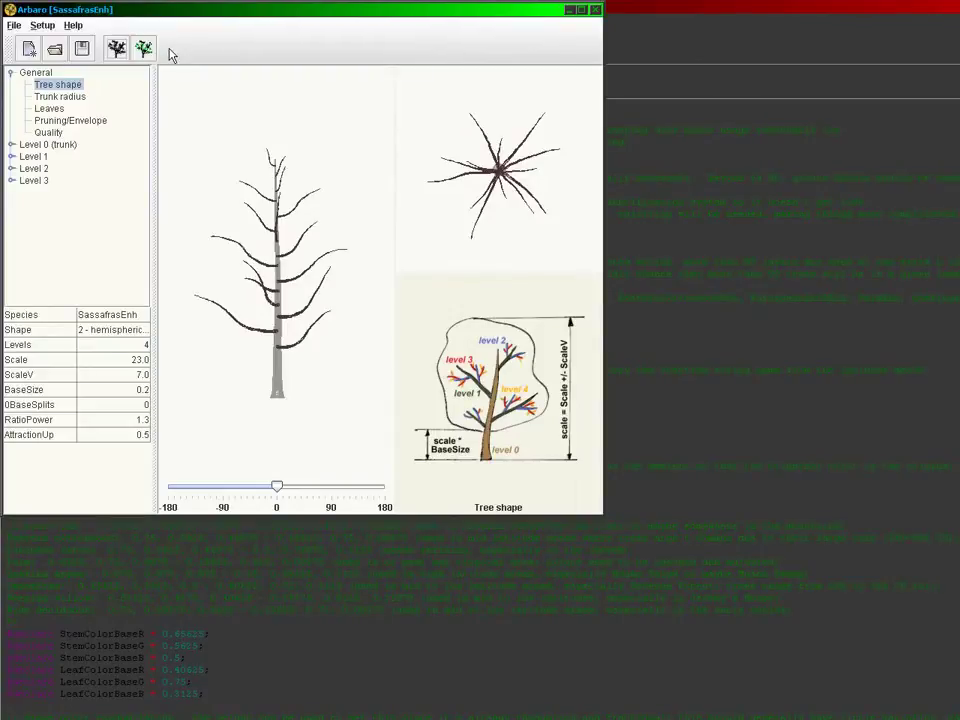
Review Arbaro's setup and export settings without changing anything, then switch to the terrain map image.
left_click(42, 25)
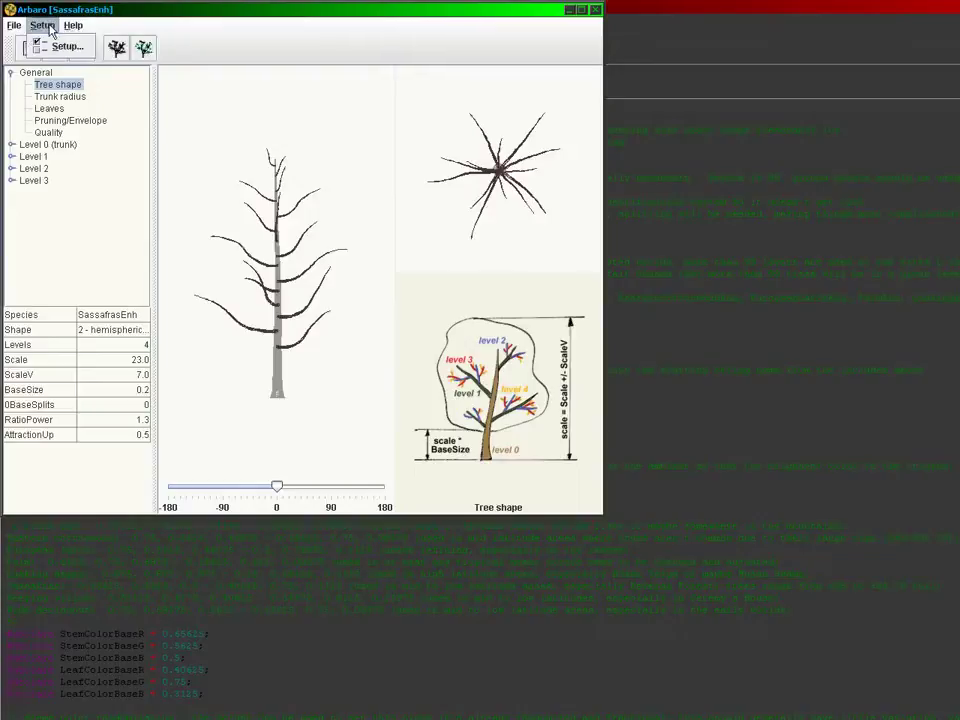
left_click(58, 46)
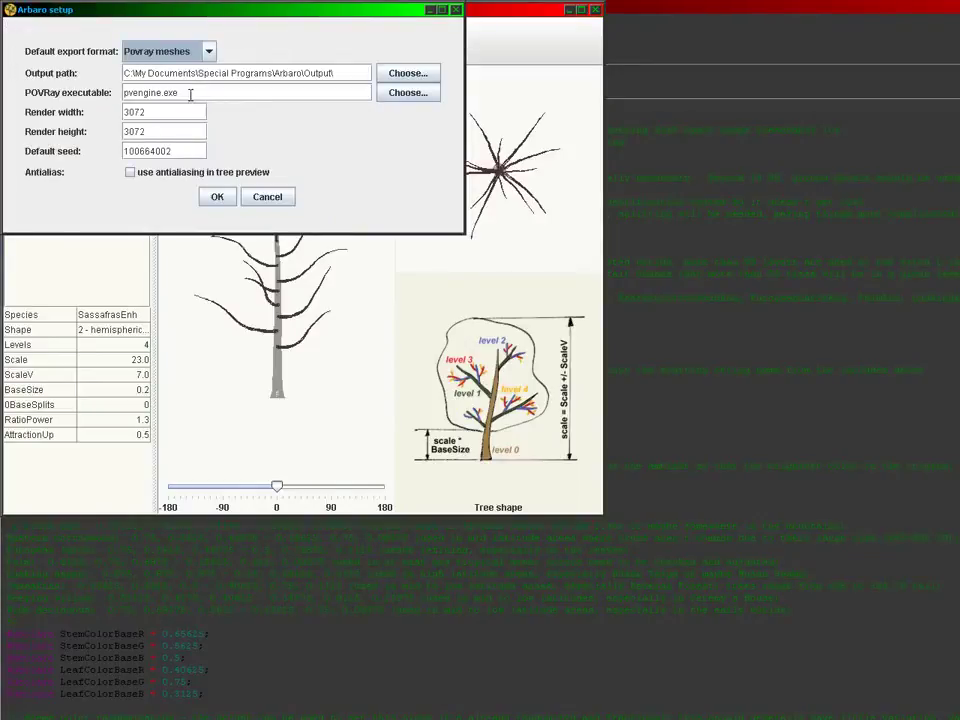
left_click(276, 201)
left_click(114, 50)
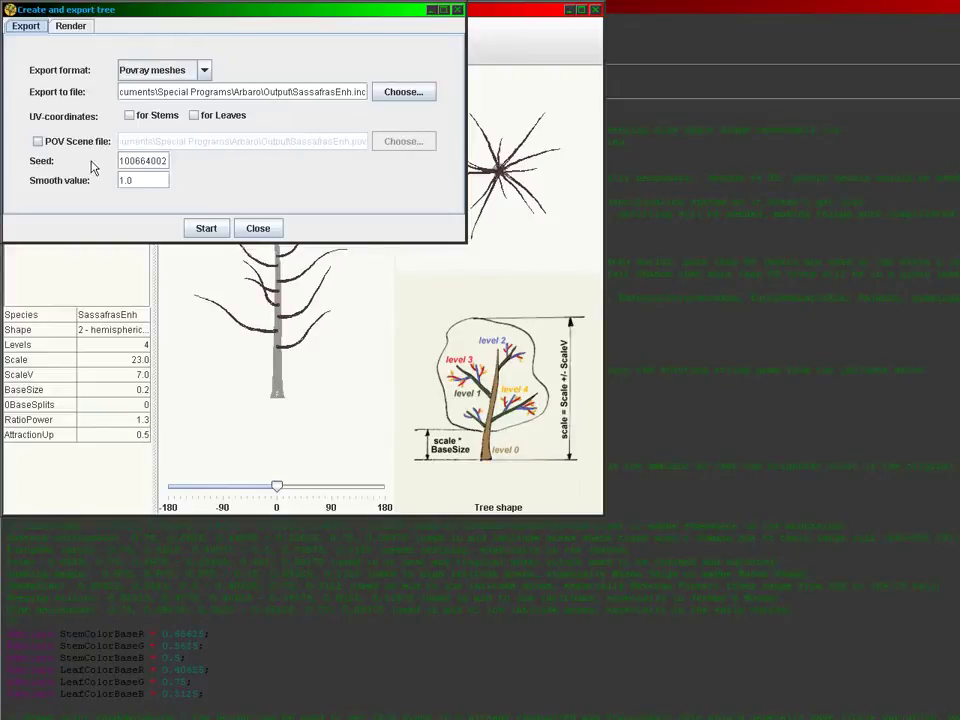
left_click(258, 228)
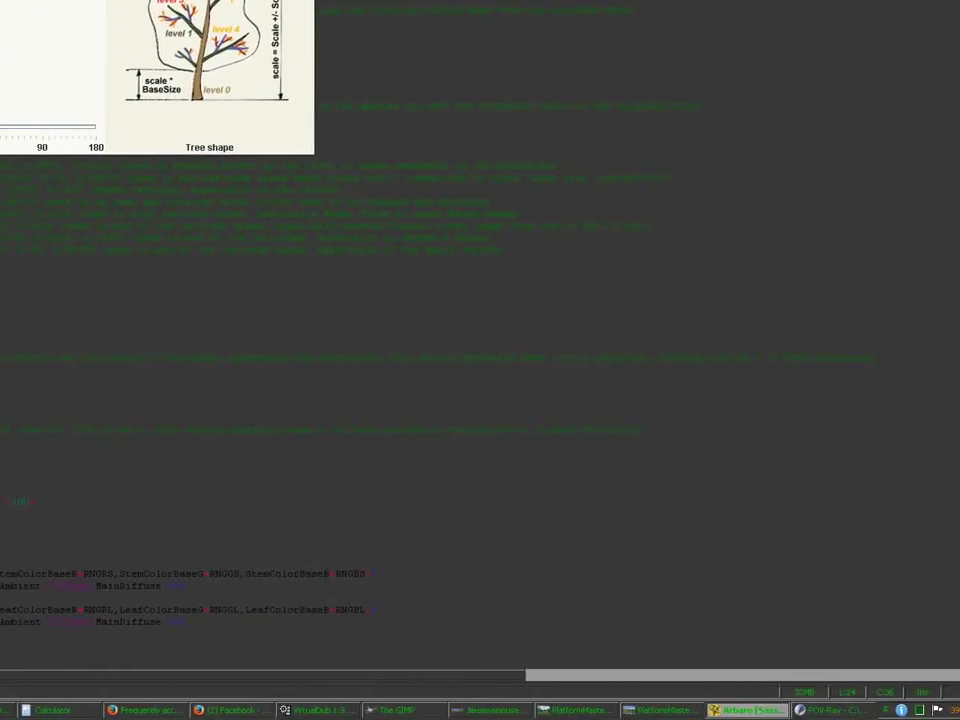
left_click(481, 710)
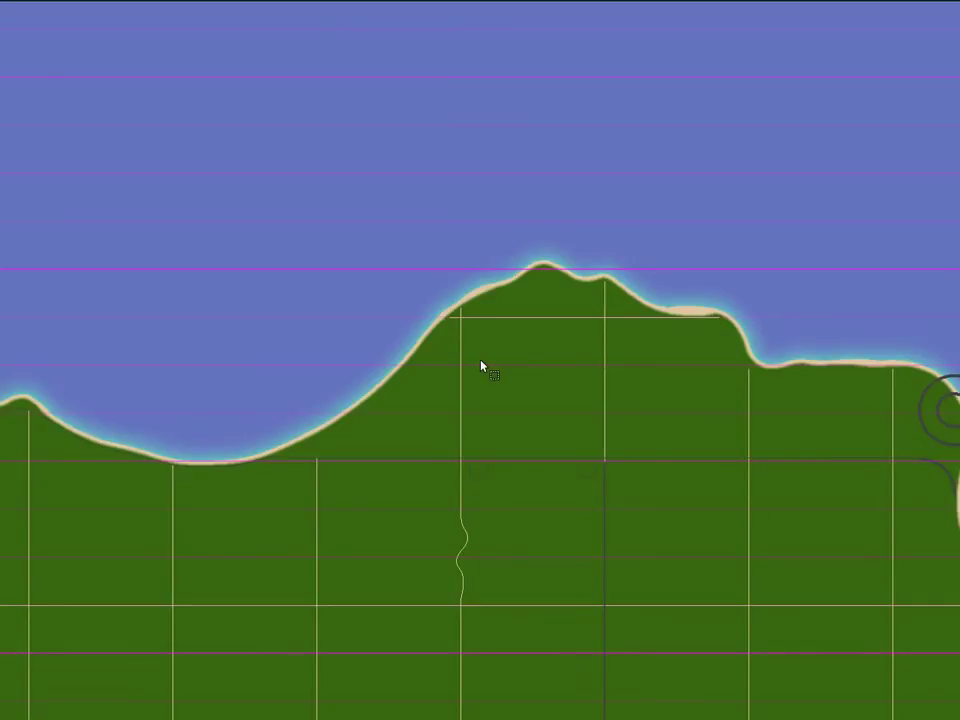
key("Down")
key("Left")
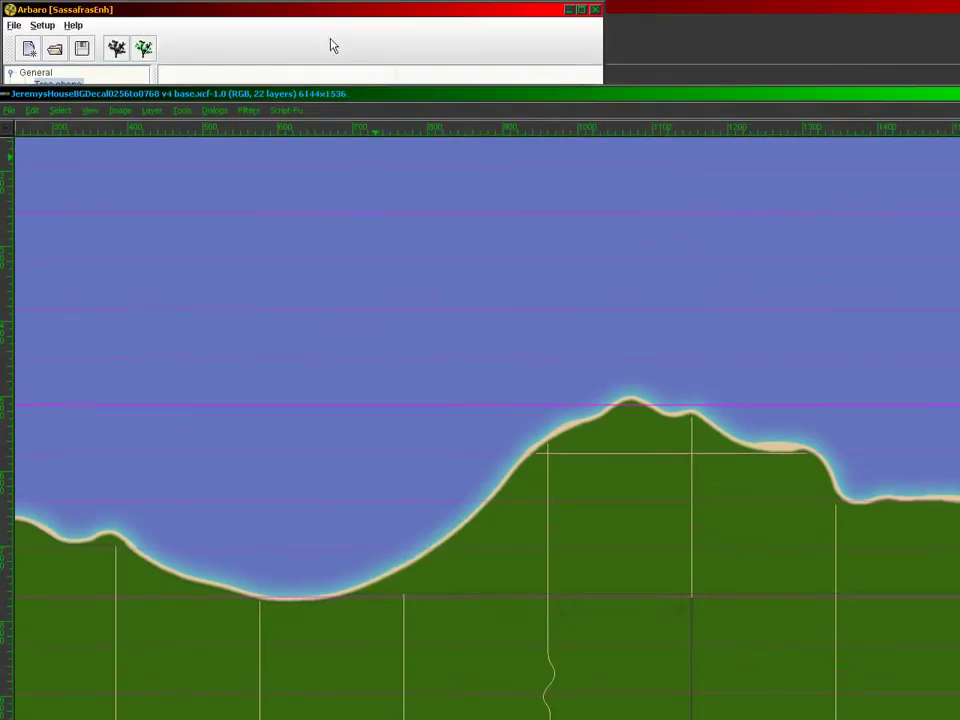
Bring the Arbaro window with the SassafrasEnh tree parameters in front of the GIMP terrain image.
left_click(336, 20)
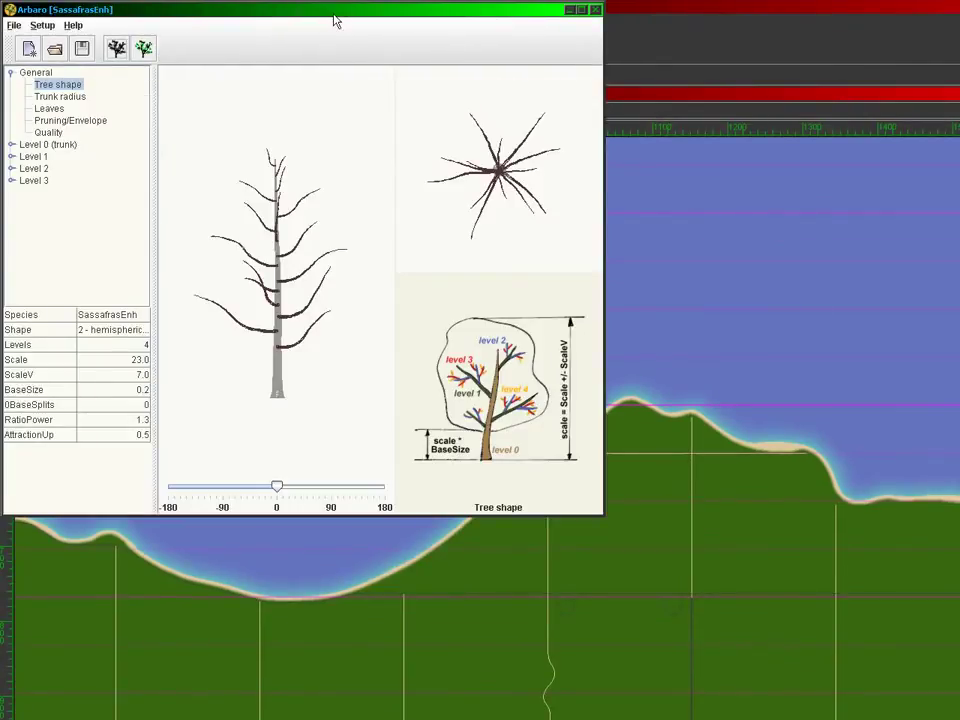